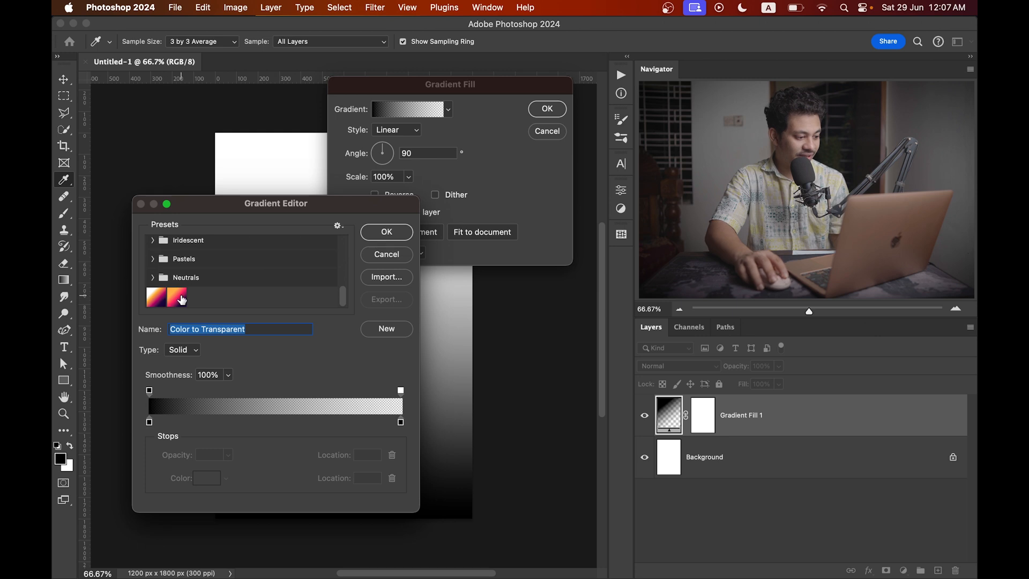
Apply the orange-pink-purple preset to the gradient fill and reverse it so orange starts at the canvas's upper edge
{"action": "left_click_drag", "start_coordinate": [276, 207], "coordinate": [302, 190]}
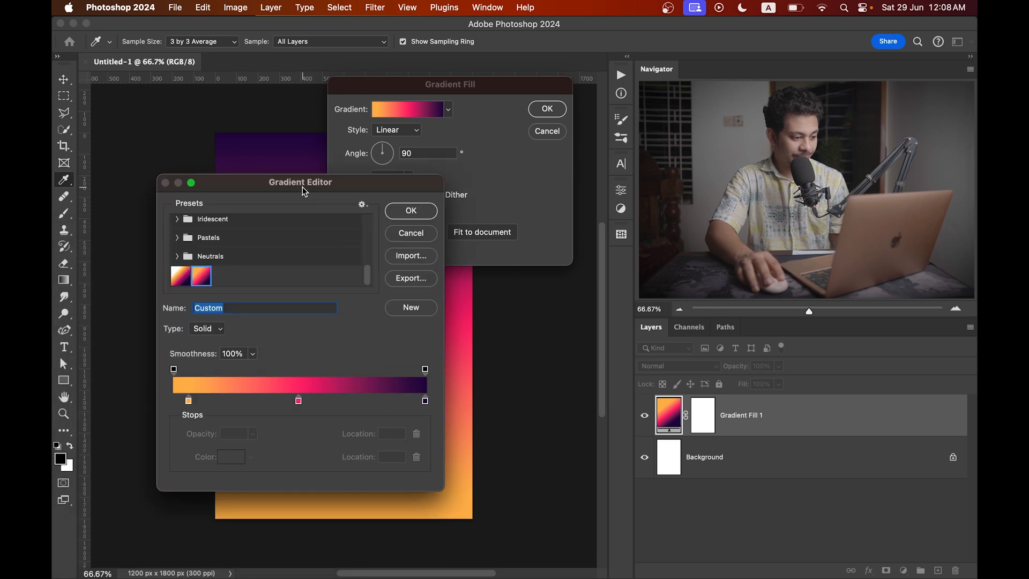
{"action": "left_click", "coordinate": [404, 210]}
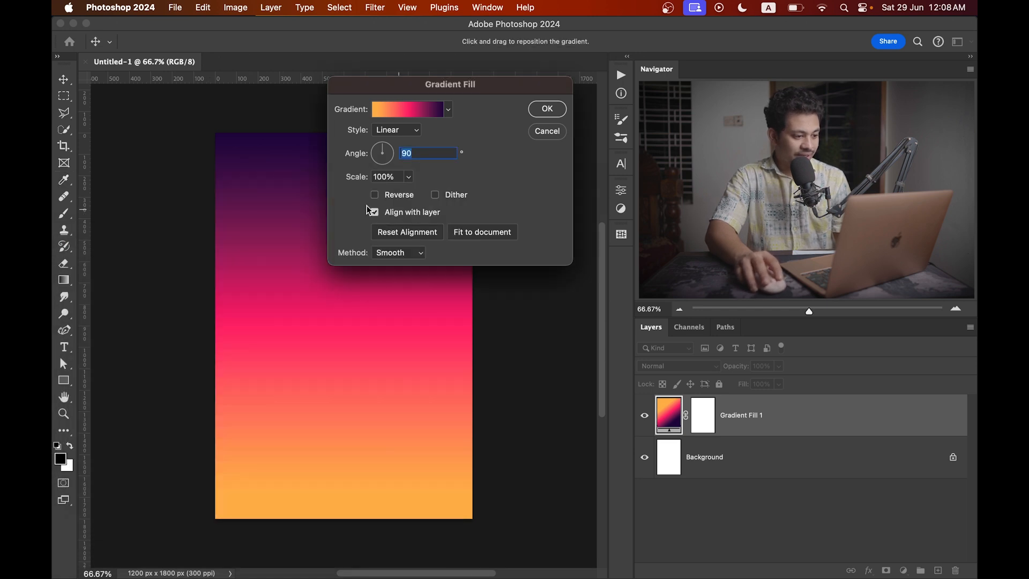
{"action": "left_click", "coordinate": [374, 195]}
{"action": "left_click_drag", "start_coordinate": [375, 82], "coordinate": [284, 88]}
Examine the colour codes of the orange, pink and purple stops of the custom gradient
{"action": "left_click", "coordinate": [300, 114]}
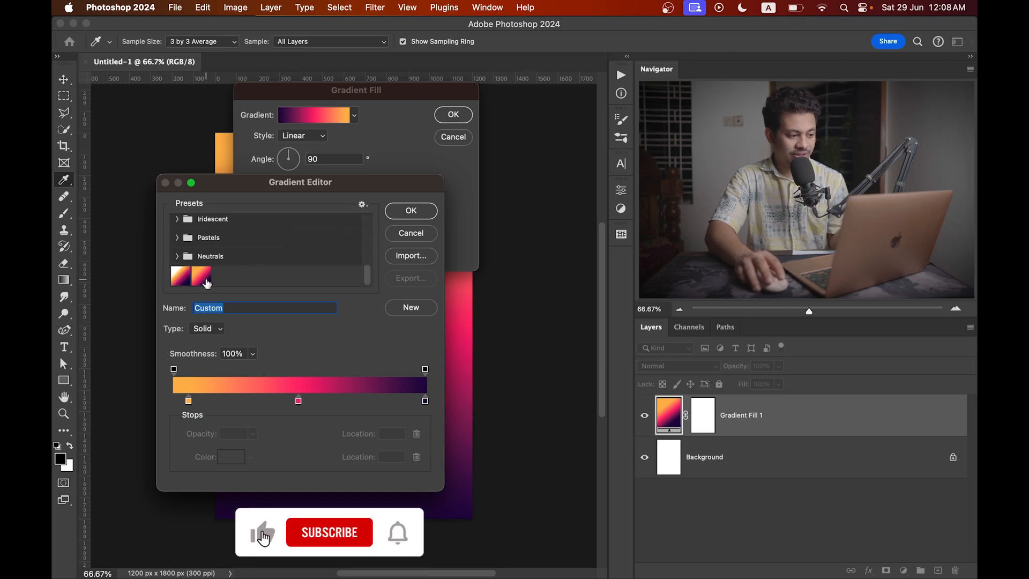
{"action": "left_click", "coordinate": [187, 399]}
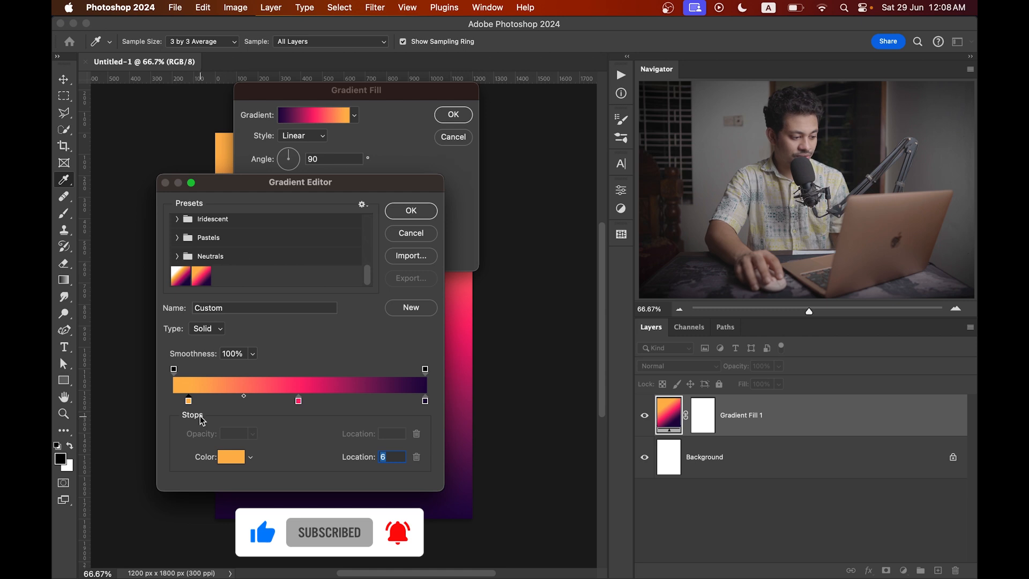
{"action": "left_click", "coordinate": [229, 457]}
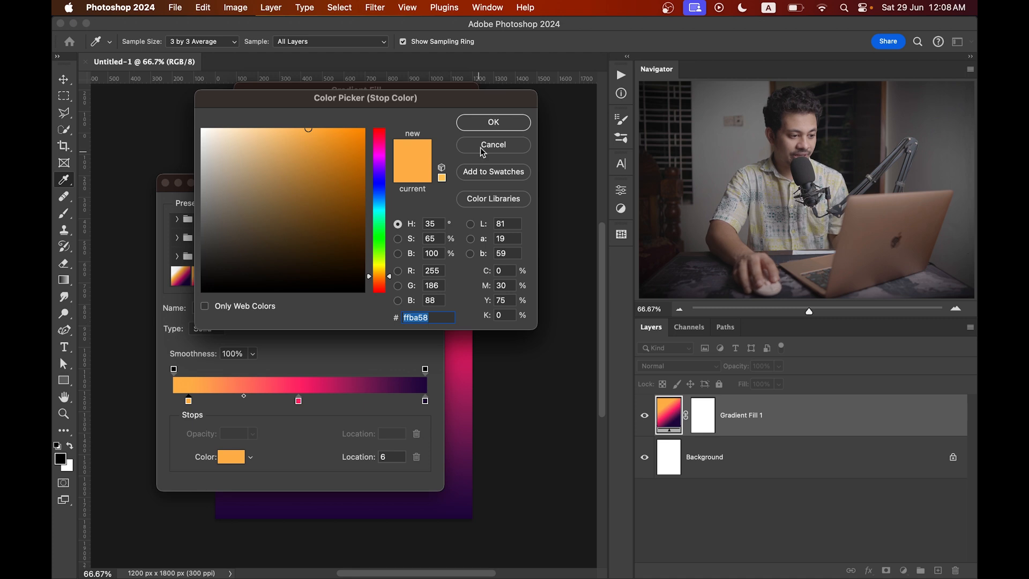
{"action": "left_click", "coordinate": [494, 122]}
{"action": "left_click", "coordinate": [298, 401]}
{"action": "left_click", "coordinate": [231, 457]}
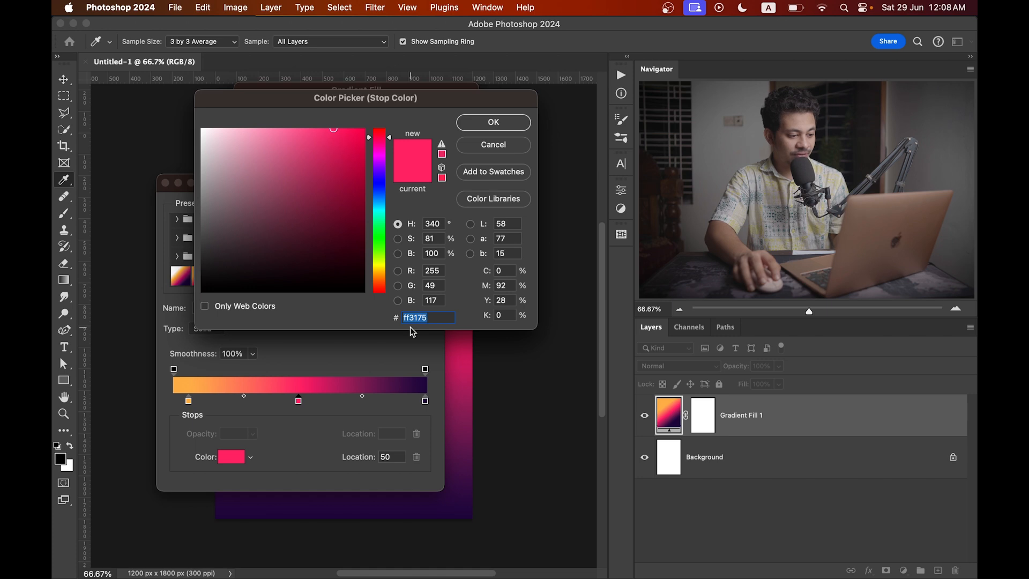
{"action": "left_click", "coordinate": [494, 123]}
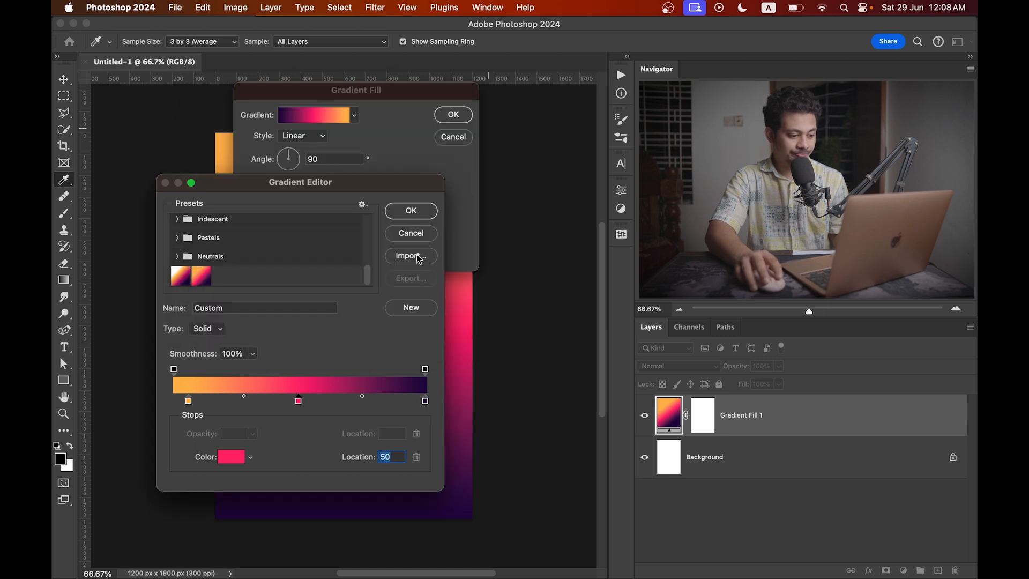
{"action": "left_click", "coordinate": [425, 402]}
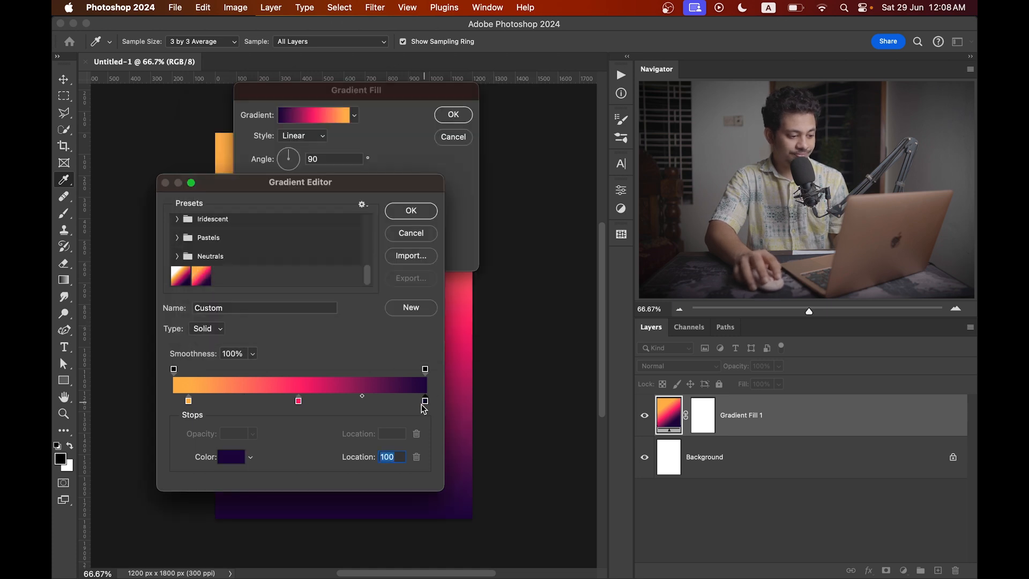
{"action": "left_click", "coordinate": [230, 458]}
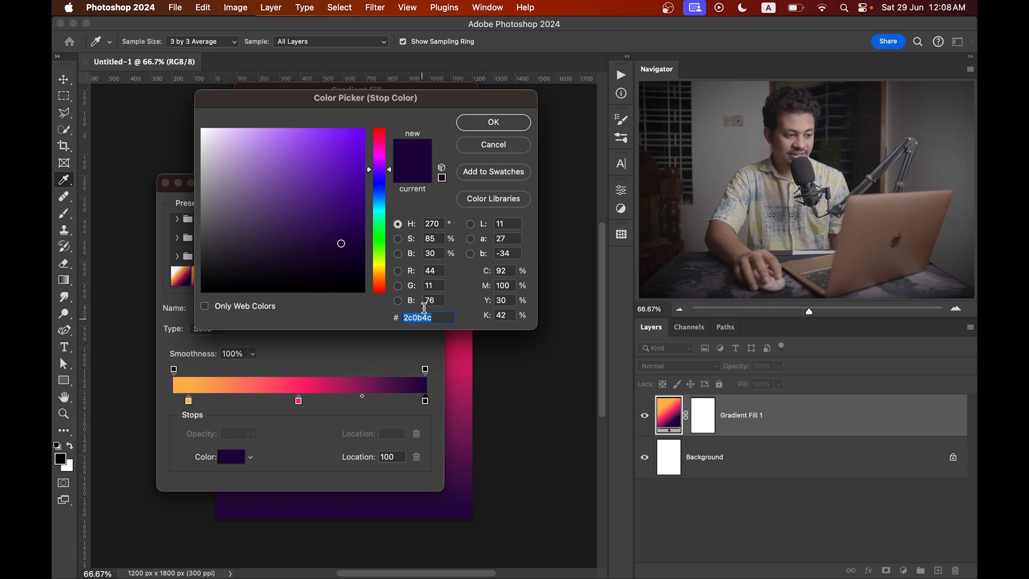
{"action": "left_click", "coordinate": [490, 122]}
{"action": "left_click", "coordinate": [411, 211]}
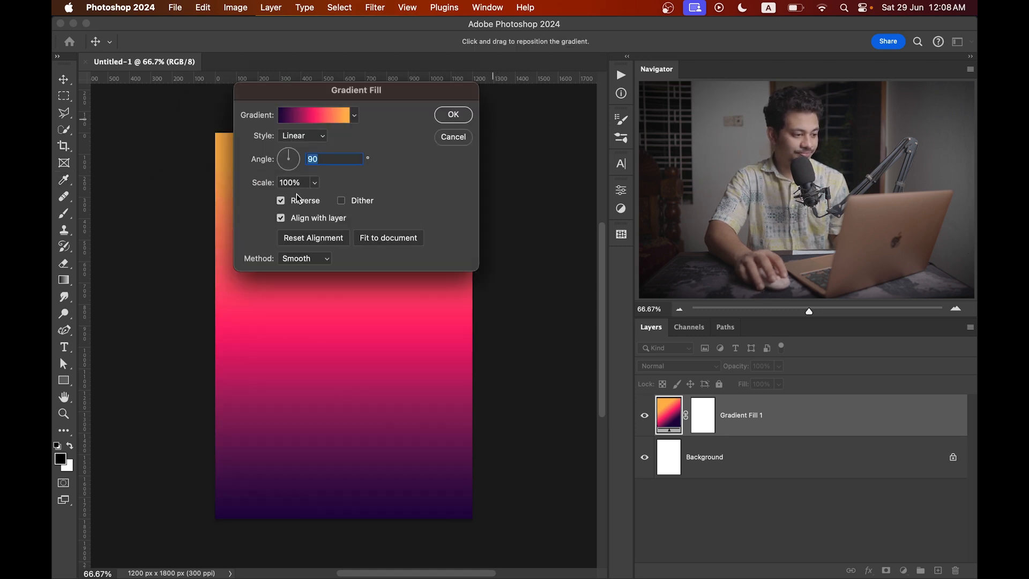
Compare the gradient fill with and without Reverse, then apply it reversed at 90° with the Linear style
{"action": "left_click", "coordinate": [284, 199]}
{"action": "left_click", "coordinate": [284, 199]}
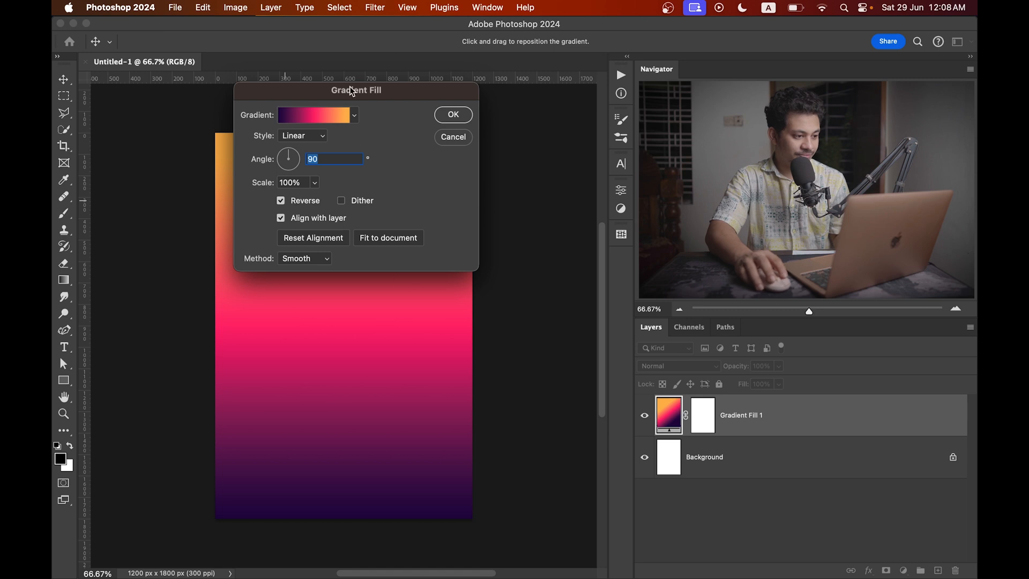
{"action": "left_click_drag", "start_coordinate": [350, 88], "coordinate": [385, 58]}
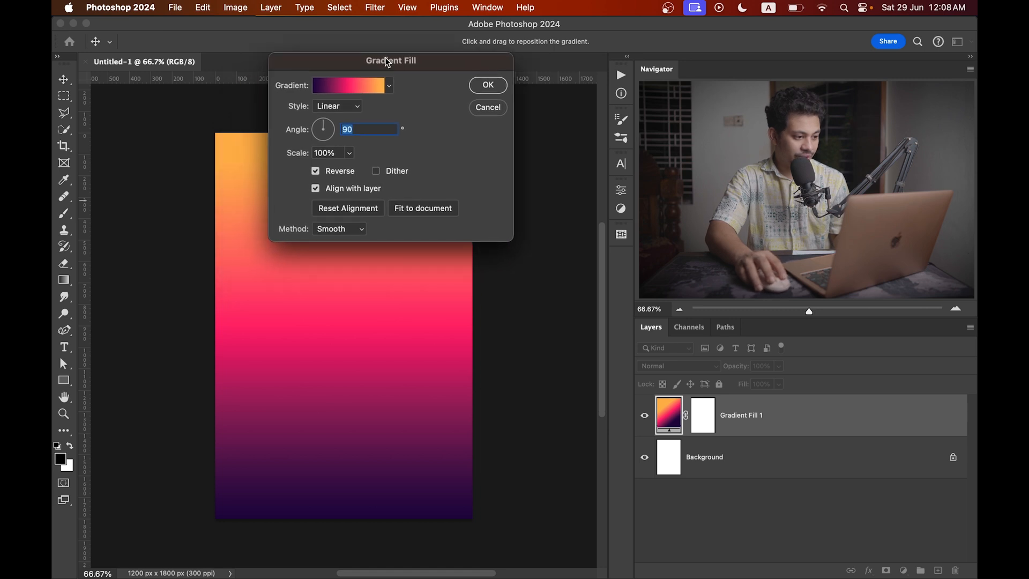
{"action": "left_click", "coordinate": [488, 86]}
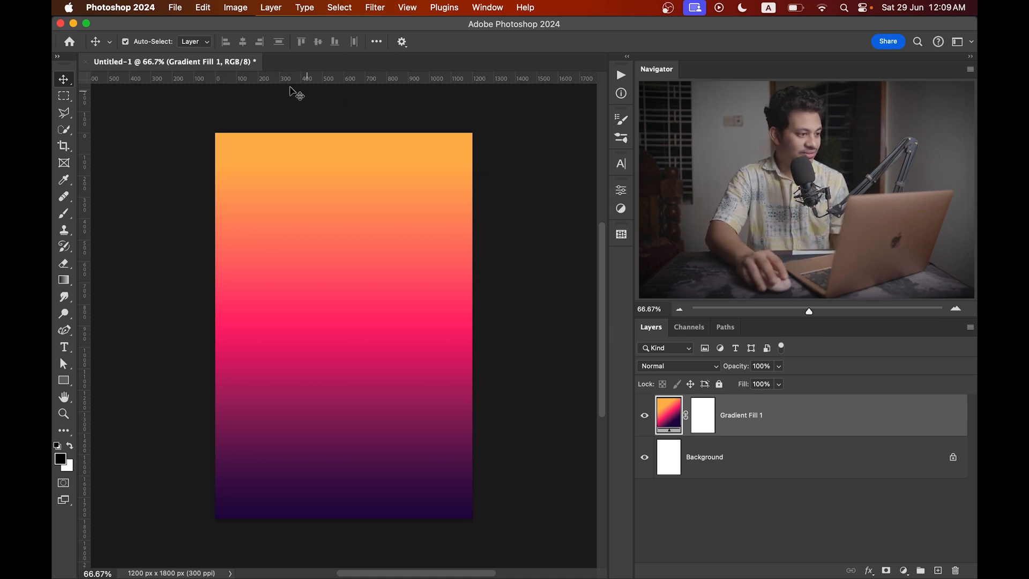
Place Texture.jpg as an embedded image and scale it up to cover the whole canvas
{"action": "left_click", "coordinate": [185, 8]}
{"action": "left_click", "coordinate": [233, 268]}
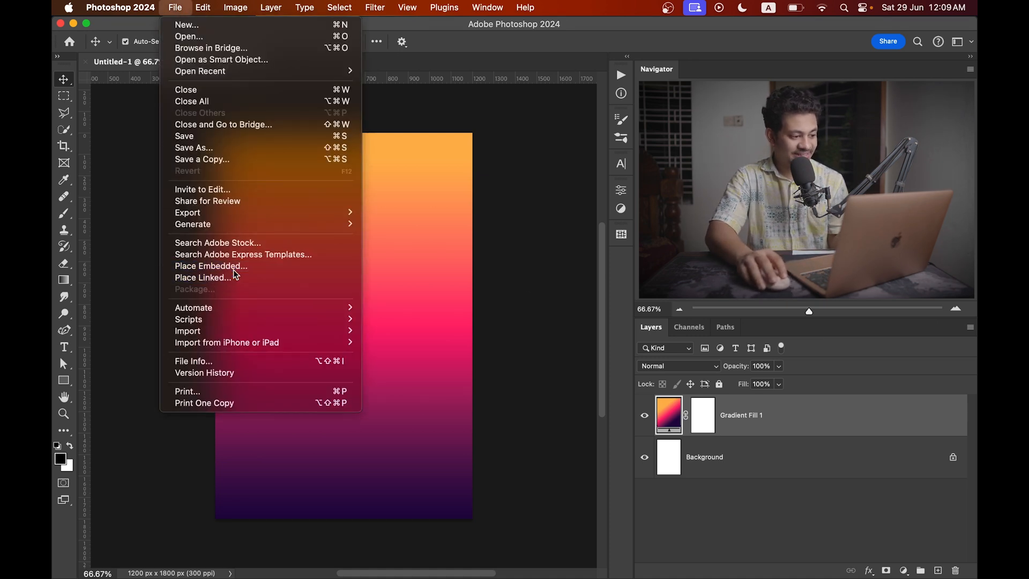
{"action": "left_click", "coordinate": [493, 158]}
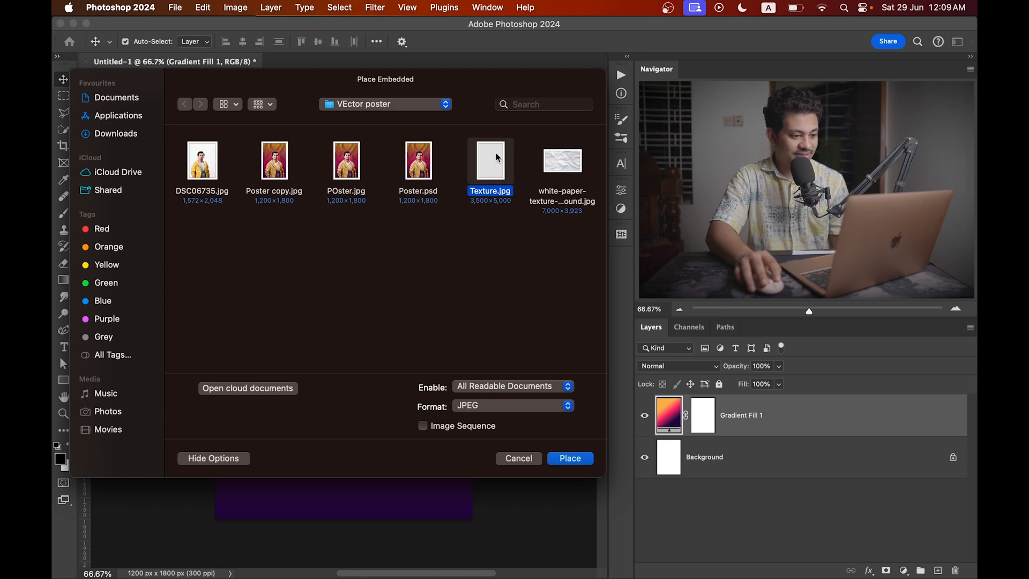
{"action": "left_click", "coordinate": [571, 458]}
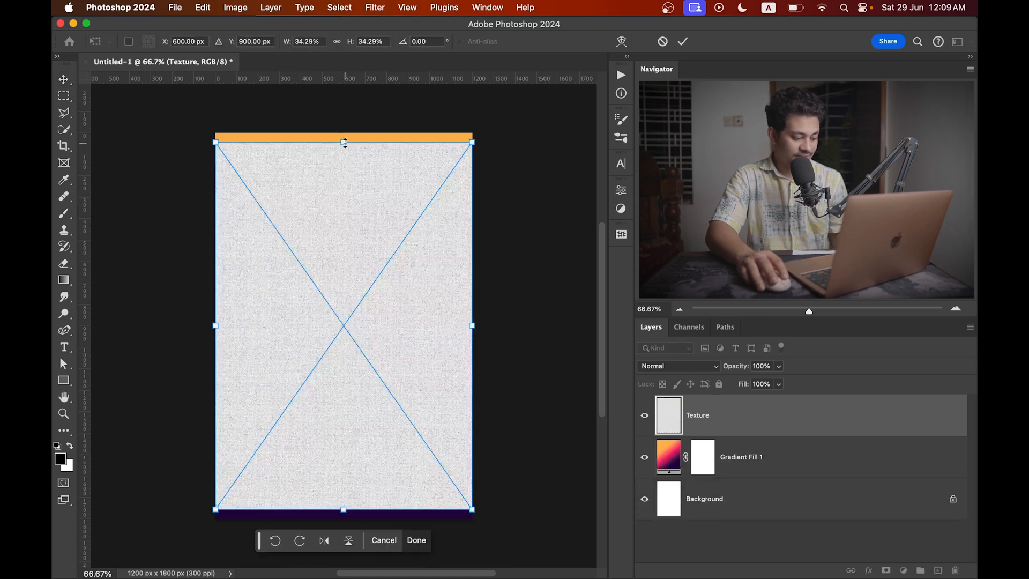
{"action": "left_click_drag", "start_coordinate": [344, 143], "coordinate": [347, 128]}
{"action": "key", "text": "Return"}
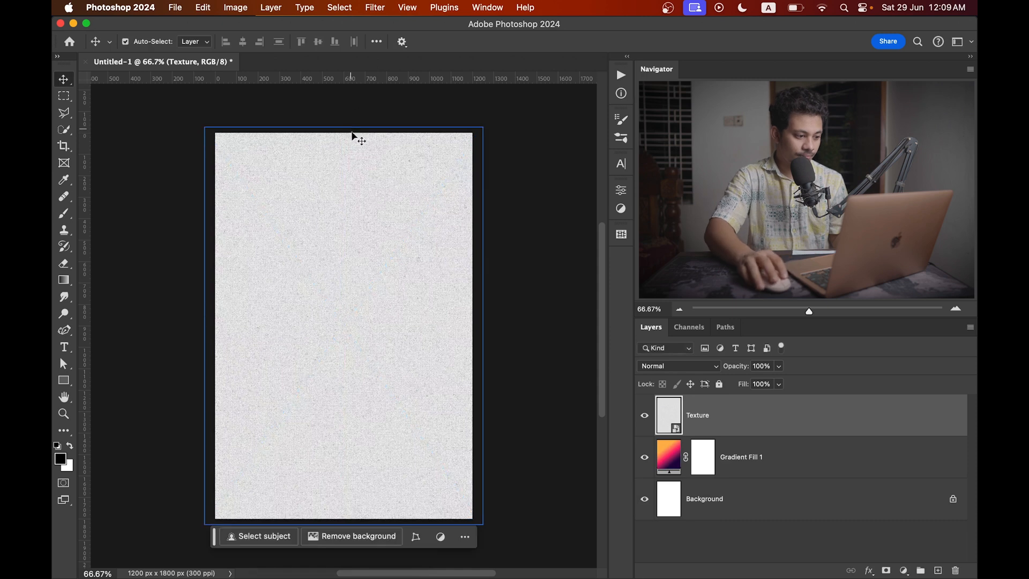
Set the Texture layer's blend mode to Multiply and check the paper grain over the gradient up close
{"action": "left_click", "coordinate": [681, 368]}
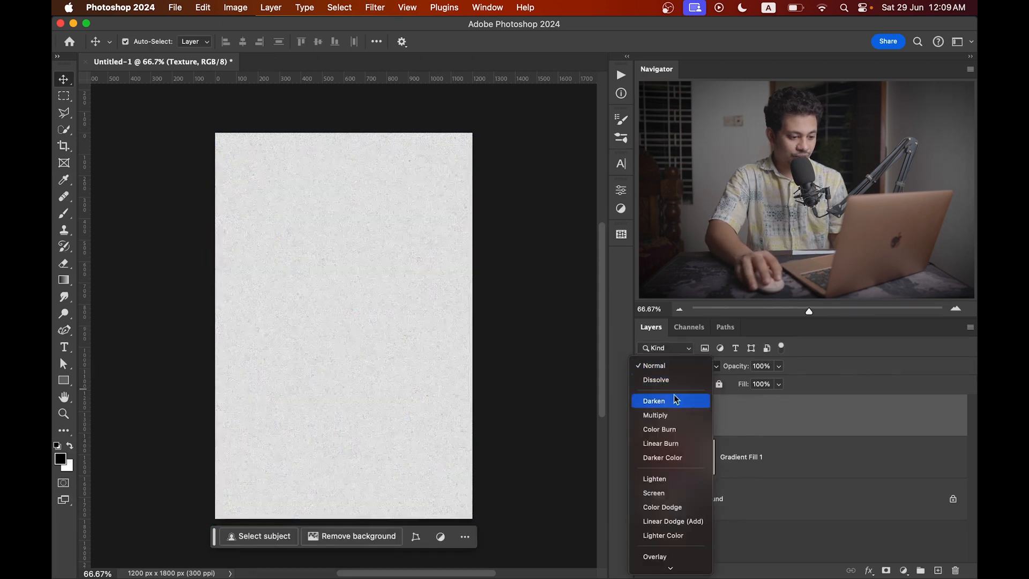
{"action": "left_click", "coordinate": [670, 416]}
{"action": "scroll", "coordinate": [349, 319], "scroll_direction": "up", "scroll_amount": 5}
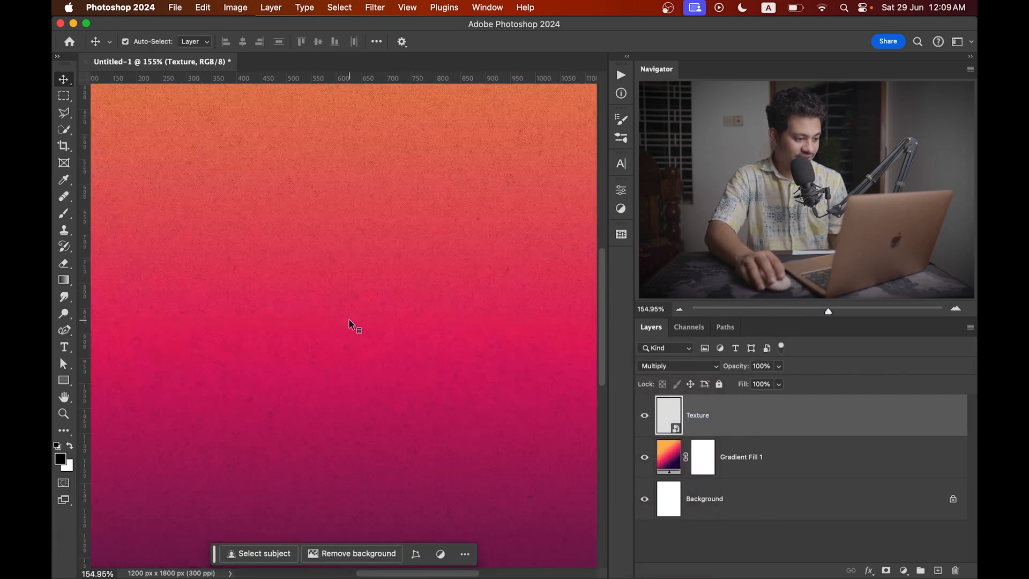
{"action": "scroll", "coordinate": [411, 372], "scroll_direction": "up", "scroll_amount": 3}
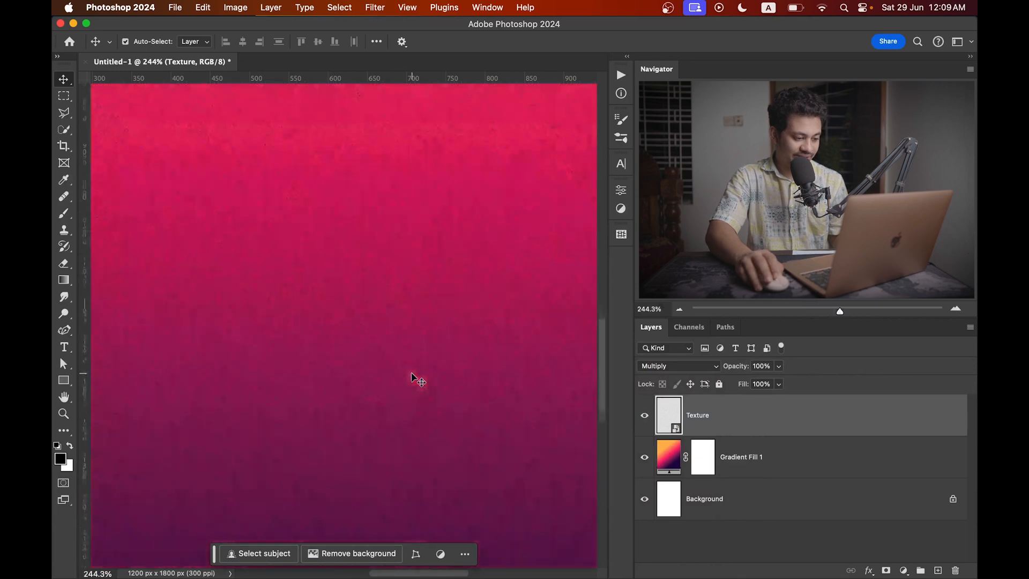
{"action": "scroll", "coordinate": [417, 379], "scroll_direction": "down", "scroll_amount": 4}
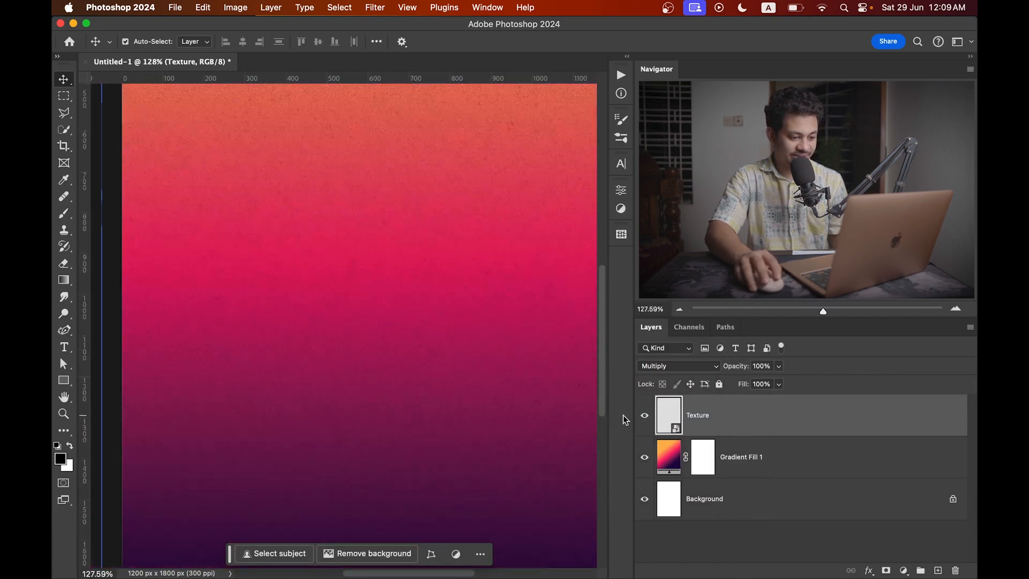
{"action": "scroll", "coordinate": [454, 384], "scroll_direction": "down", "scroll_amount": 3}
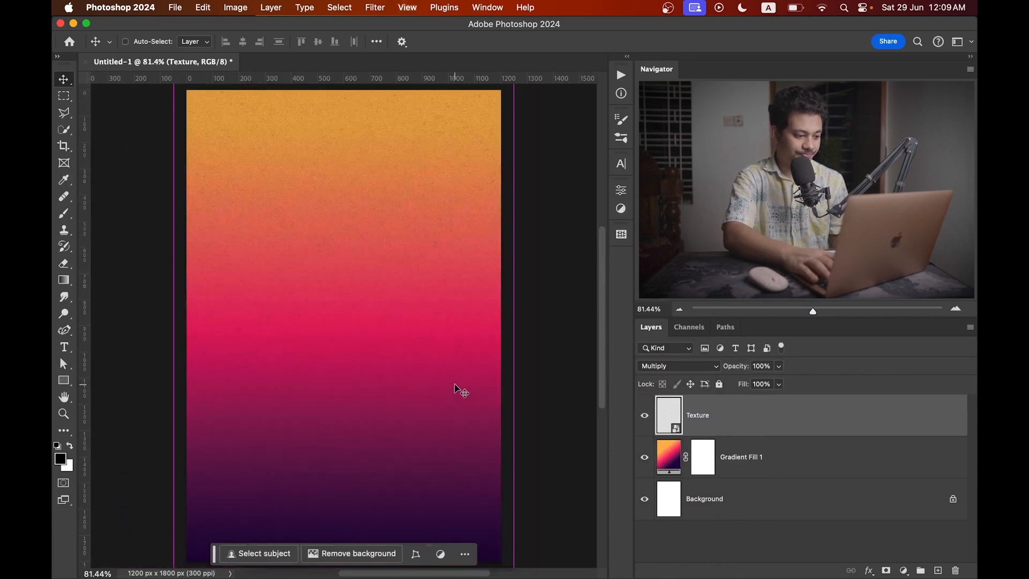
{"action": "scroll", "coordinate": [455, 388], "scroll_direction": "down", "scroll_amount": 1}
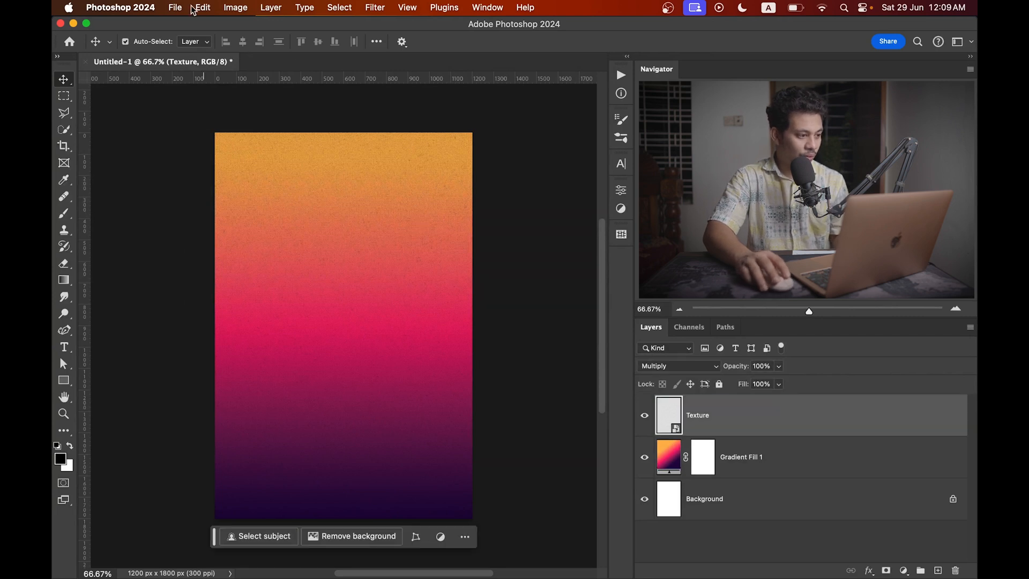
Place DSC06735.jpg as an embedded image, scaled to 21.10% to fill the canvas height and shifted right to X 691 px
{"action": "left_click", "coordinate": [173, 10]}
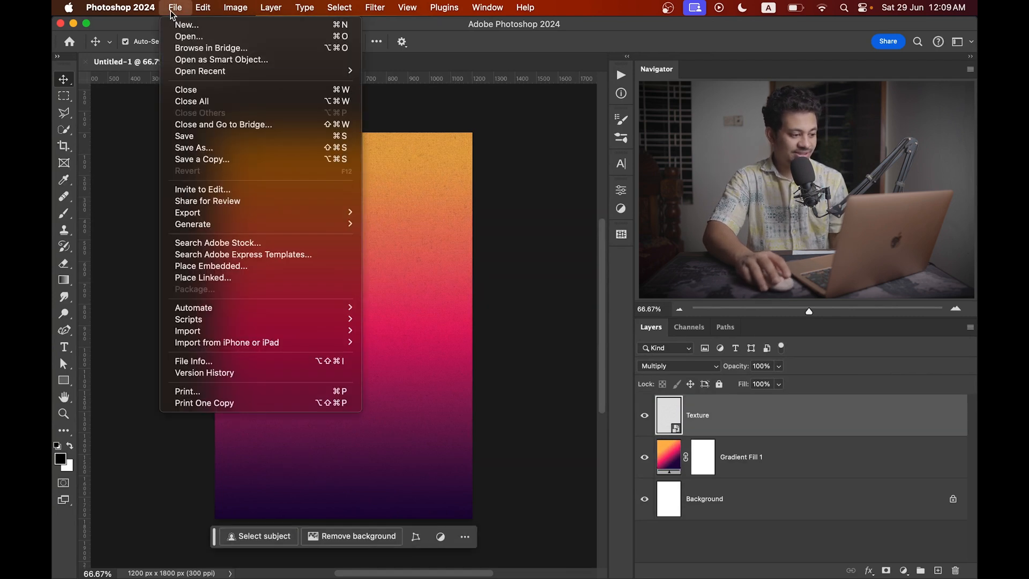
{"action": "left_click", "coordinate": [257, 266]}
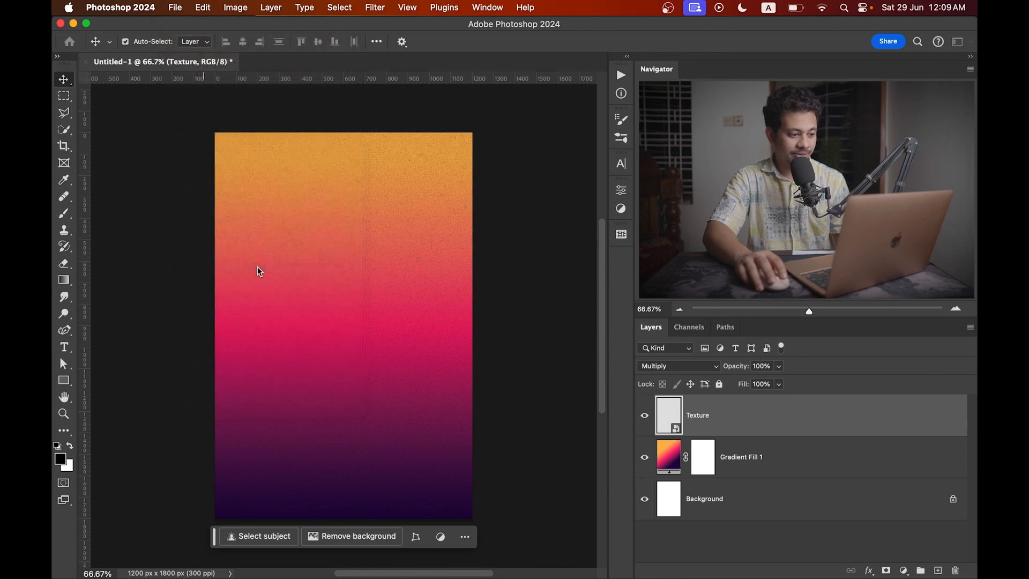
{"action": "left_click", "coordinate": [208, 166]}
{"action": "key", "text": "Return"}
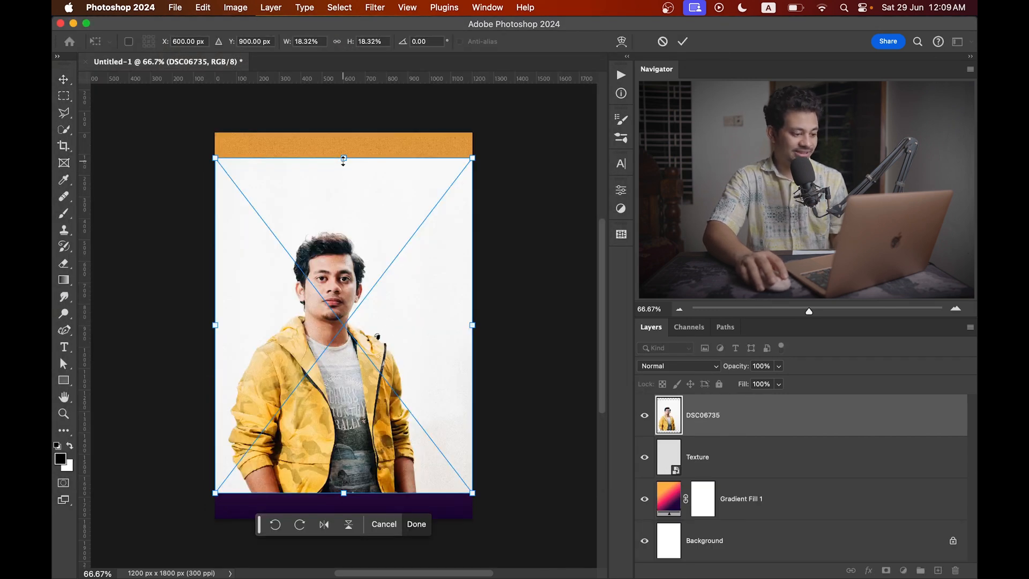
{"action": "left_click_drag", "start_coordinate": [343, 160], "coordinate": [349, 134]}
{"action": "left_click_drag", "start_coordinate": [343, 207], "coordinate": [363, 230]}
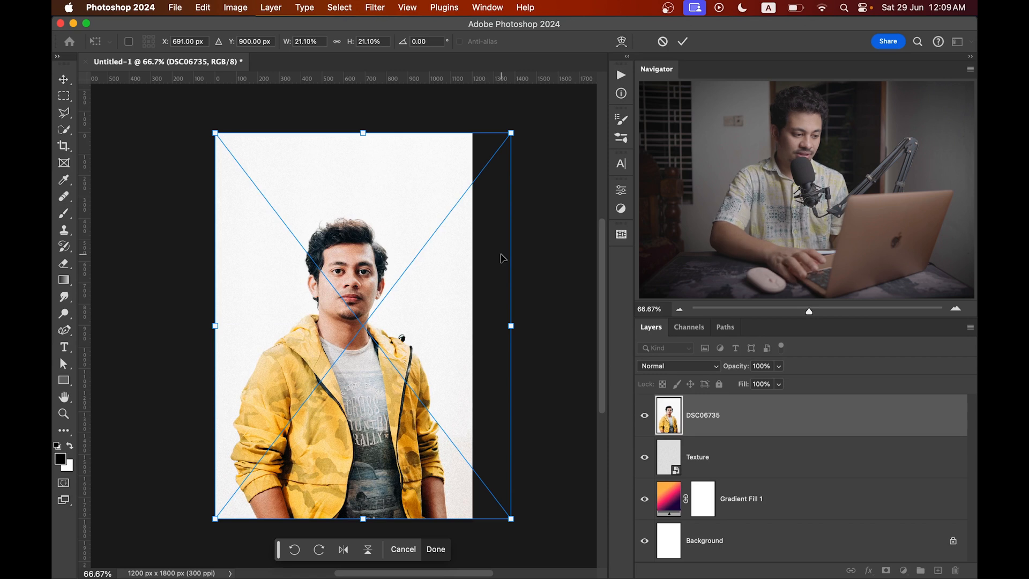
{"action": "key", "text": "Return"}
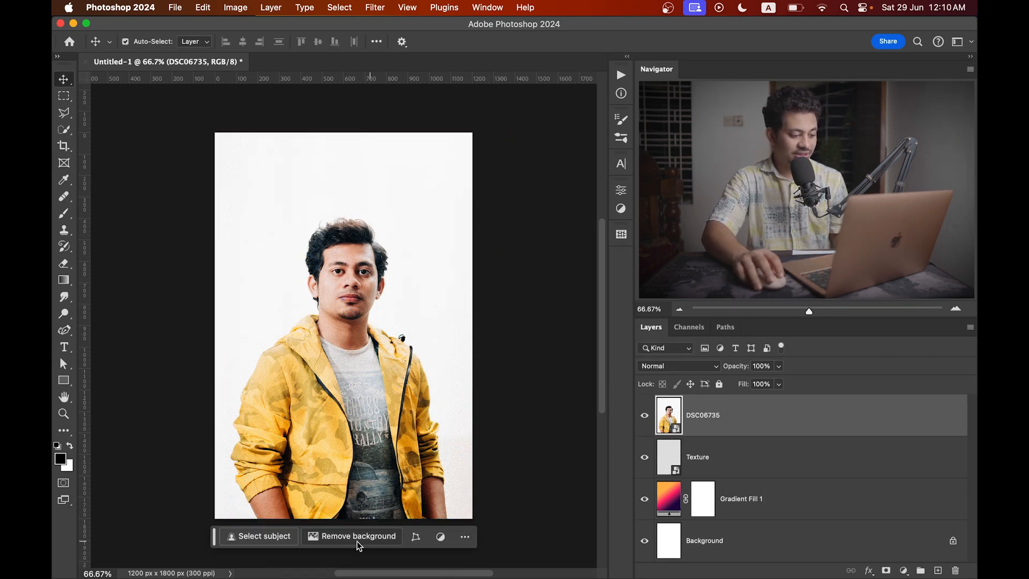
Select the man in the DSC06735 photo with Select Subject and hide his white background with a layer mask
{"action": "key", "text": "w"}
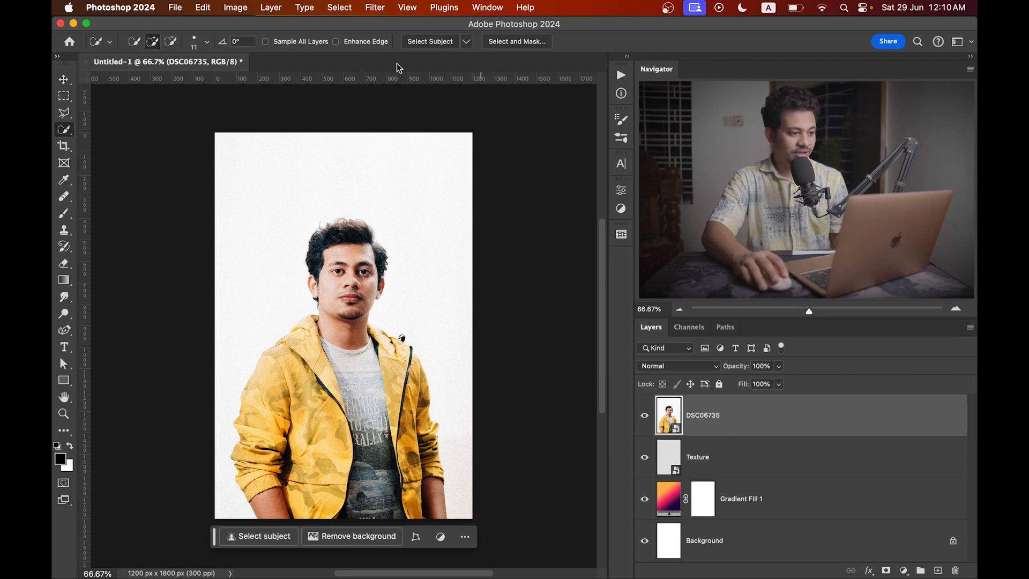
{"action": "left_click", "coordinate": [422, 43]}
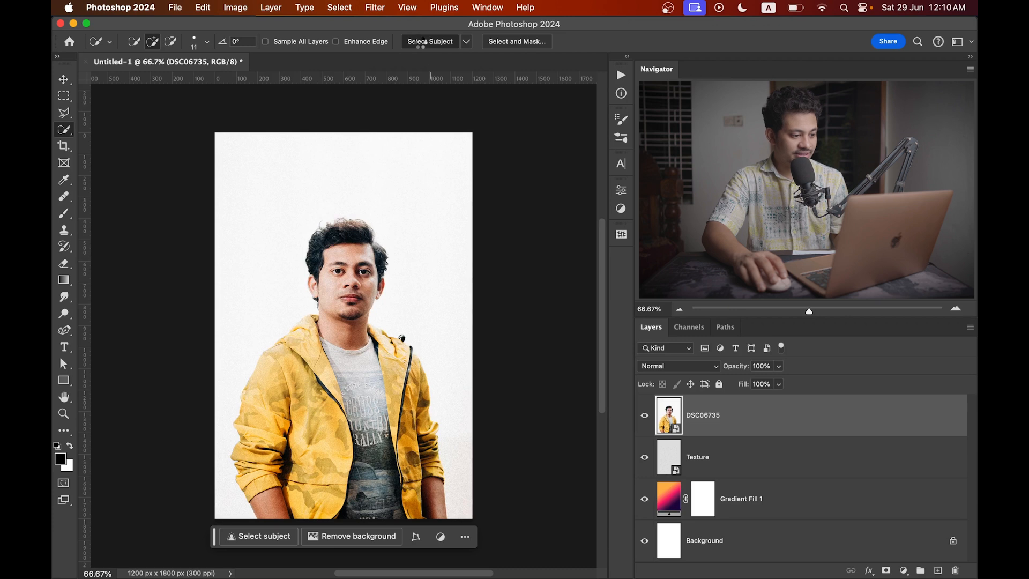
{"action": "left_click", "coordinate": [885, 570]}
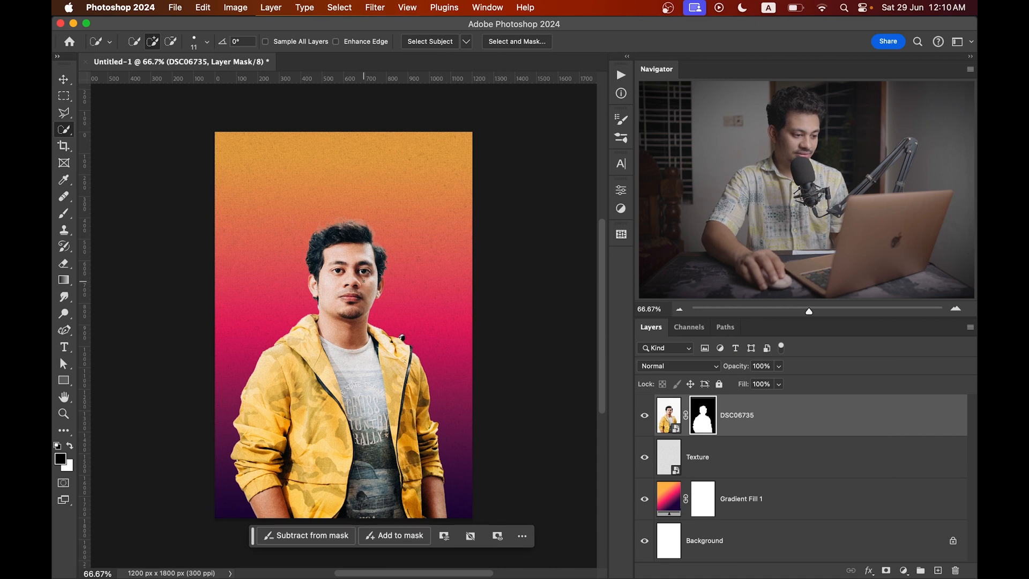
Convert the masked DSC06735 layer to a smart object
{"action": "scroll", "coordinate": [372, 258], "scroll_direction": "down", "scroll_amount": 2}
{"action": "scroll", "coordinate": [372, 259], "scroll_direction": "up", "scroll_amount": 3}
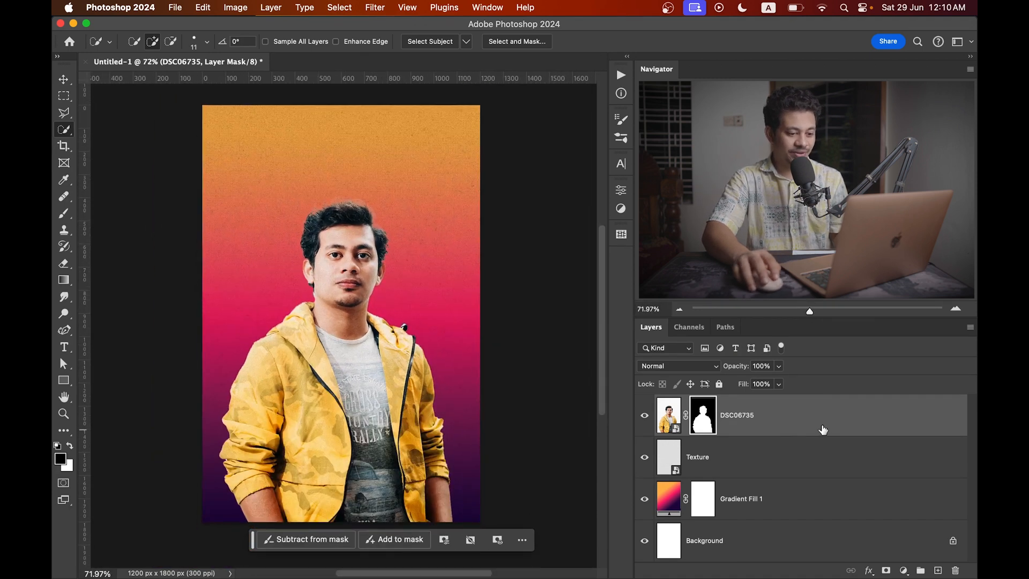
{"action": "right_click", "coordinate": [839, 422]}
{"action": "left_click", "coordinate": [754, 383]}
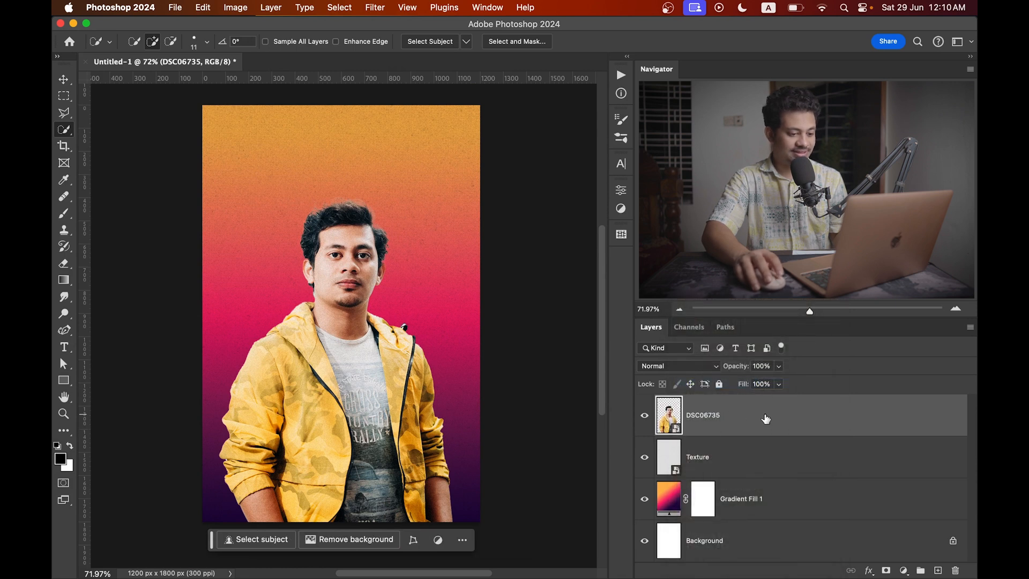
Apply an Oil Paint filter to the DSC06735 layer with Stylization 3.2, Cleanliness 10.0, Scale 0.1, Bristle Detail 3.7 and Lighting off
{"action": "left_click", "coordinate": [369, 8]}
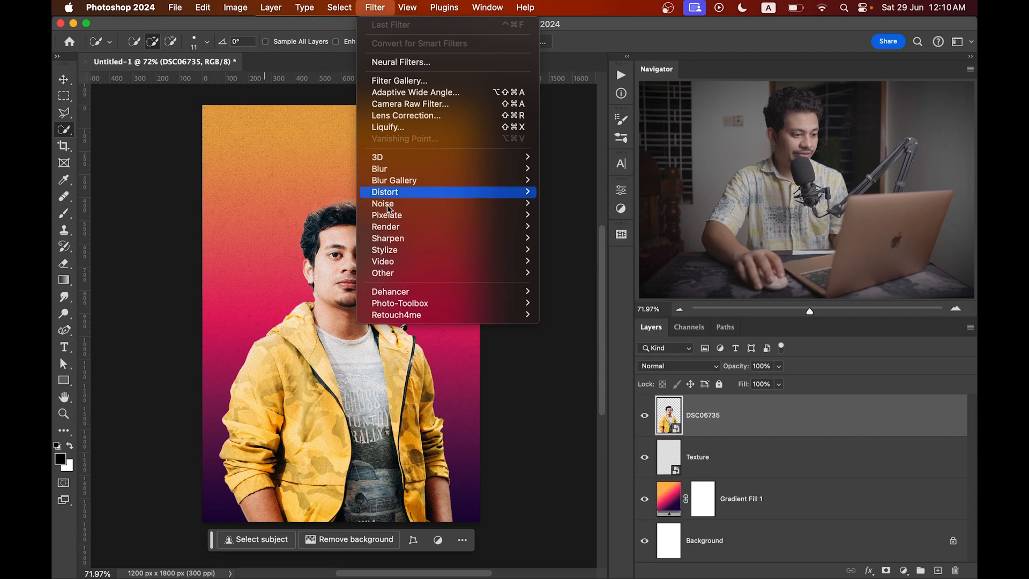
{"action": "mouse_move", "coordinate": [526, 250]}
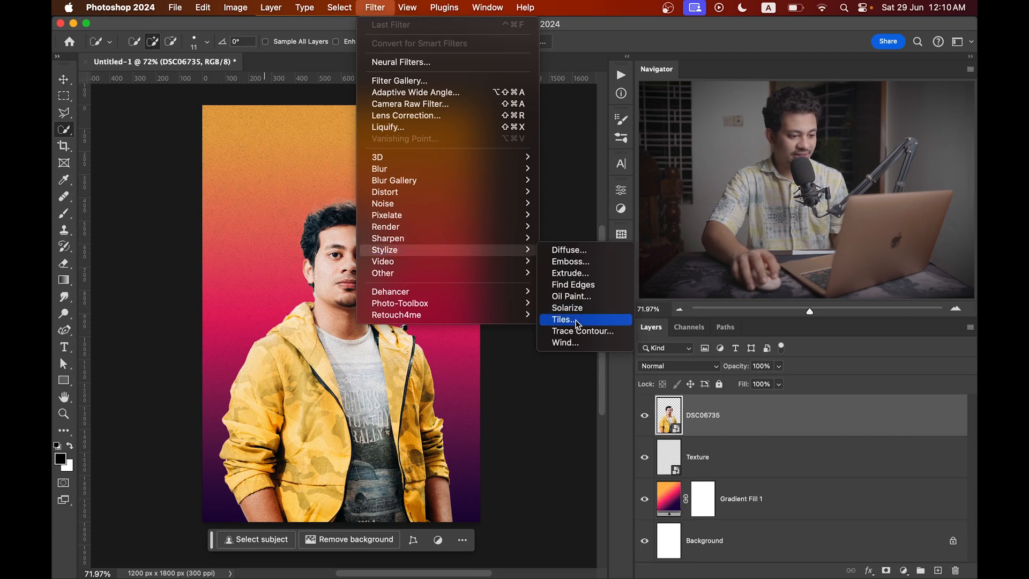
{"action": "left_click", "coordinate": [572, 296]}
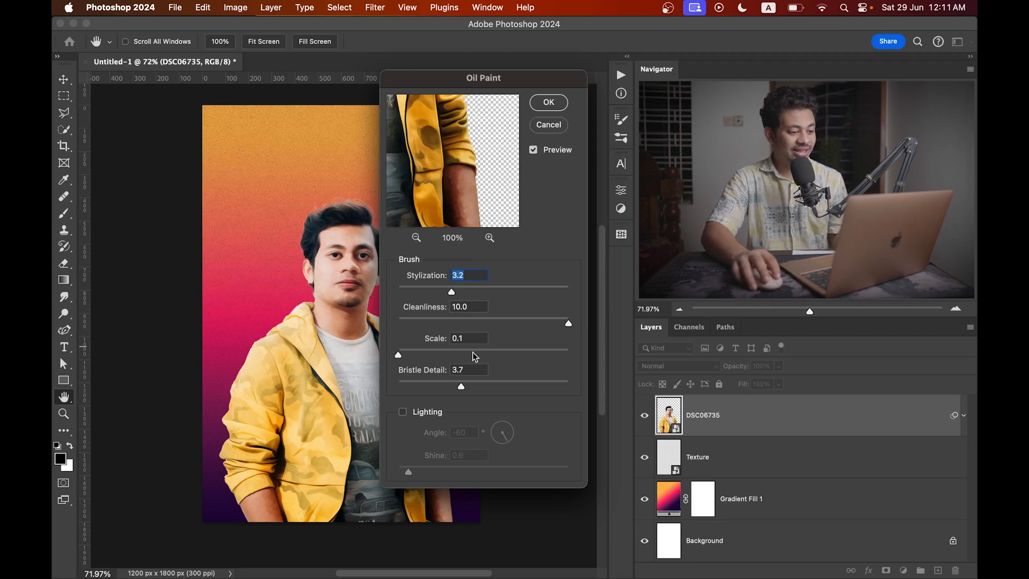
{"action": "left_click", "coordinate": [550, 102]}
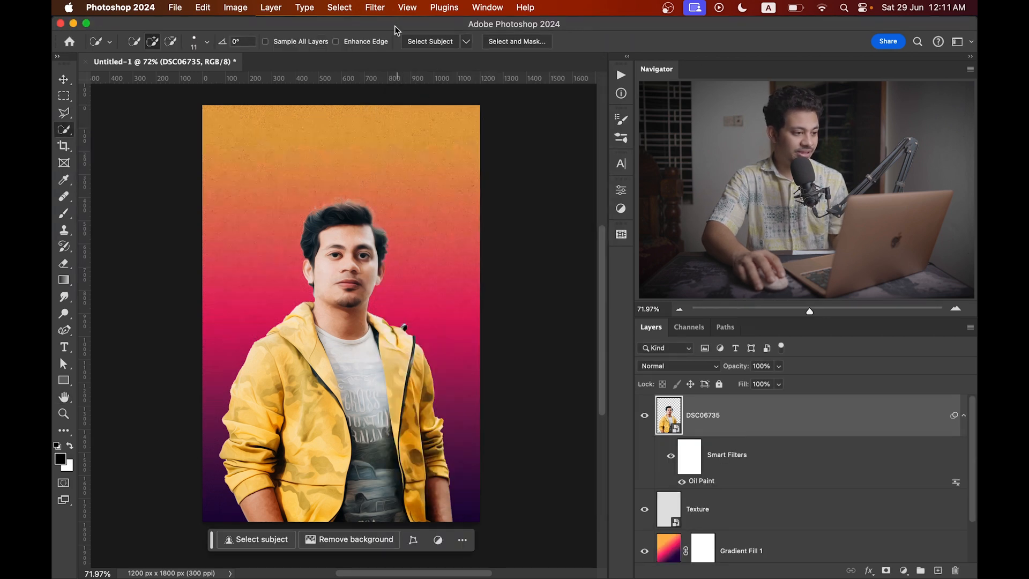
Apply the Filter Gallery's Cutout effect to the man with Number of Levels 5, Edge Simplicity 2 and Edge Fidelity 2
{"action": "left_click", "coordinate": [375, 7]}
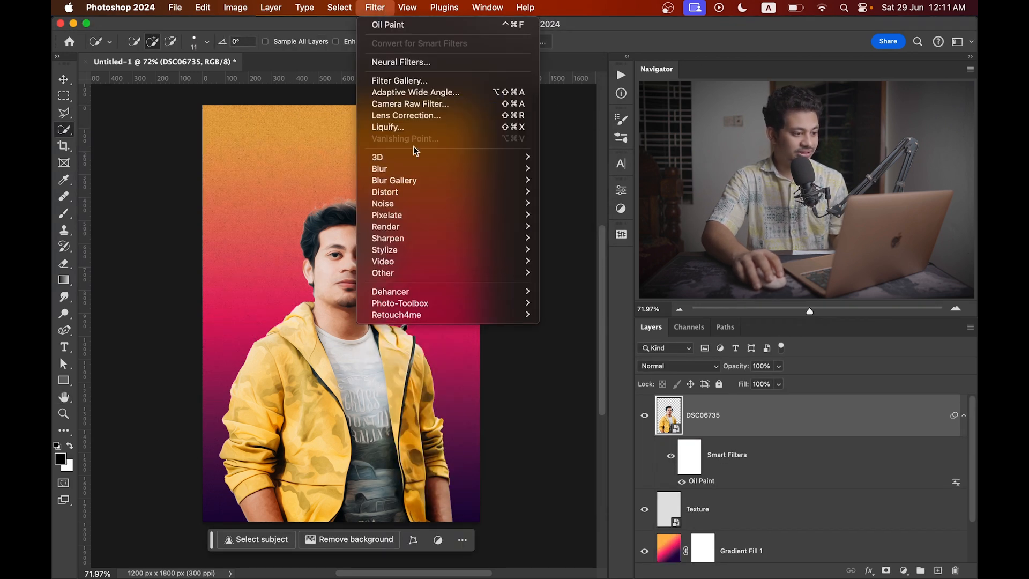
{"action": "left_click", "coordinate": [400, 80]}
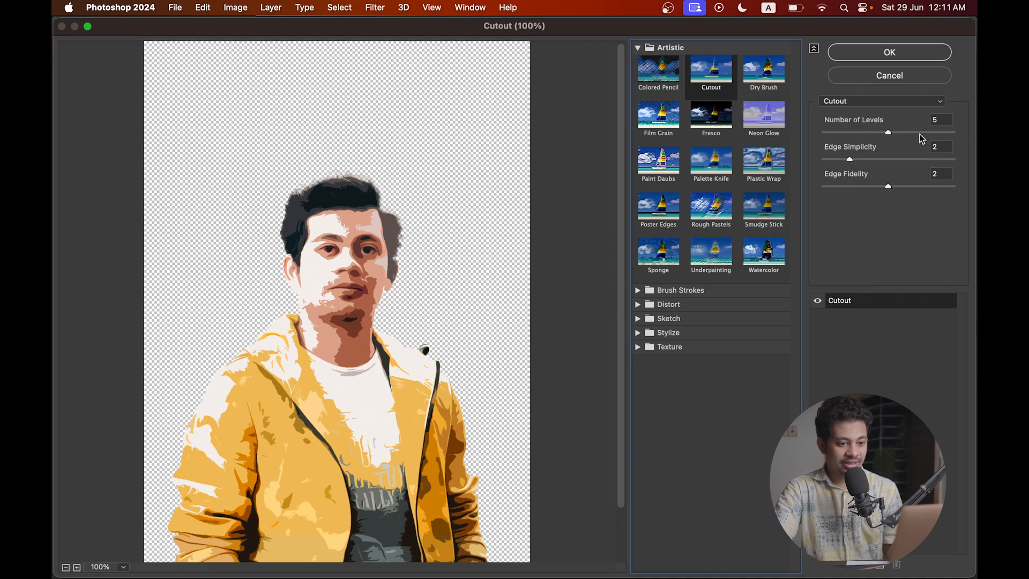
{"action": "left_click_drag", "start_coordinate": [888, 133], "coordinate": [876, 131]}
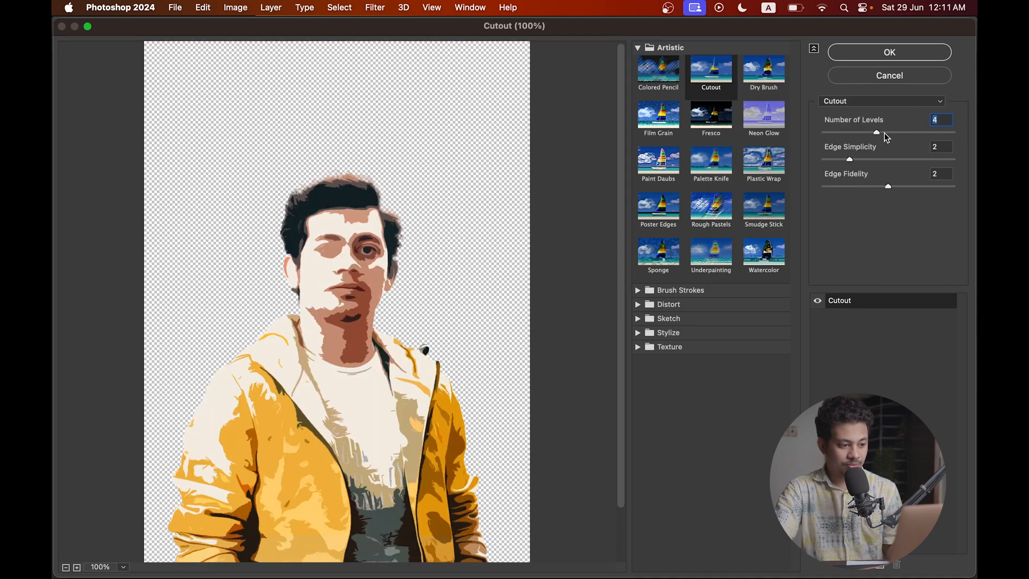
{"action": "left_click", "coordinate": [885, 133]}
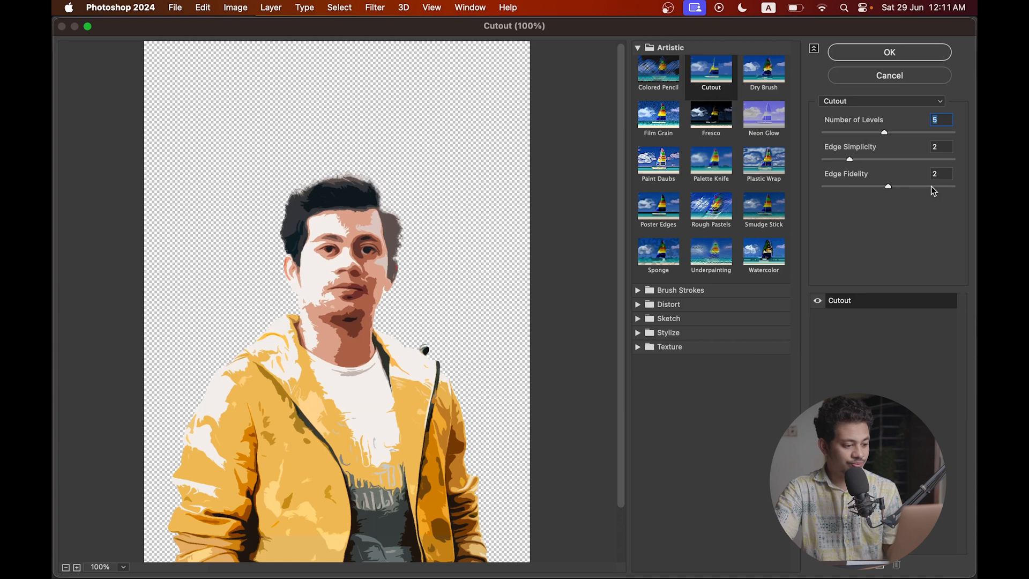
{"action": "scroll", "coordinate": [362, 250], "scroll_direction": "down", "scroll_amount": 3}
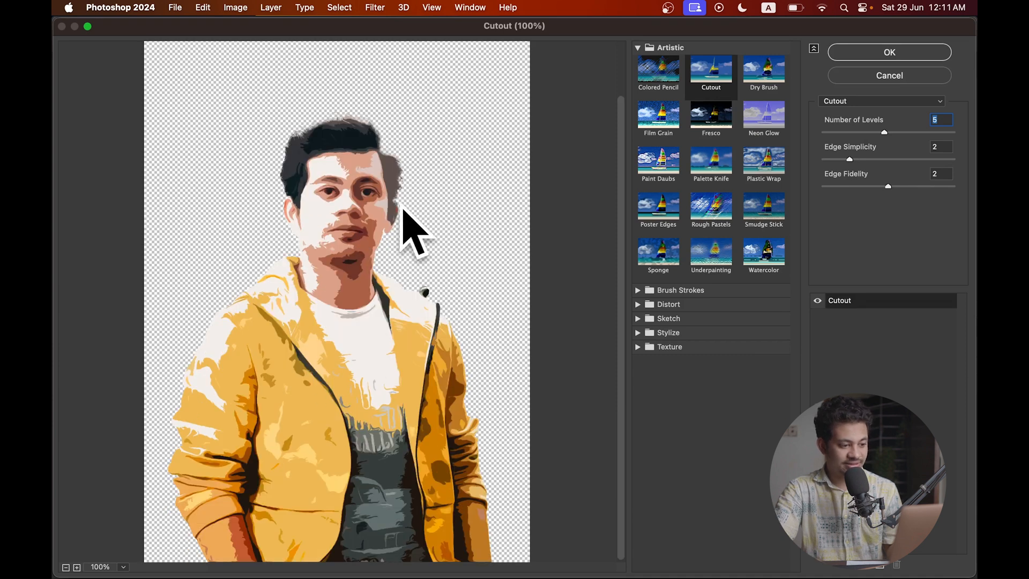
{"action": "left_click", "coordinate": [883, 52]}
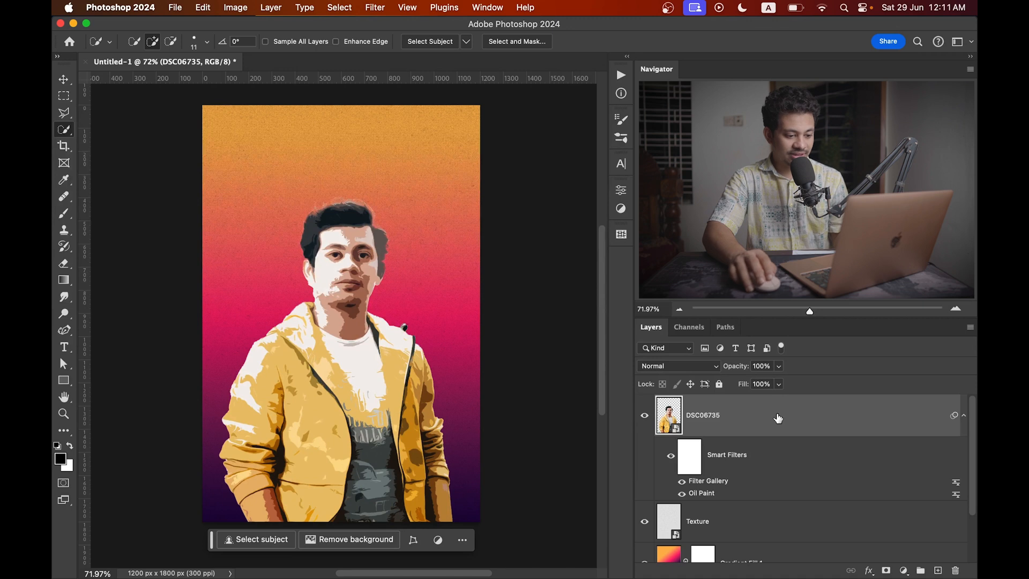
Add a Gradient Map adjustment layer above DSC06735 using the custom white-orange-magenta-dark purple gradient preset
{"action": "scroll", "coordinate": [777, 412], "scroll_direction": "down", "scroll_amount": 3}
{"action": "scroll", "coordinate": [778, 417], "scroll_direction": "up", "scroll_amount": 3}
{"action": "scroll", "coordinate": [779, 419], "scroll_direction": "down", "scroll_amount": 3}
{"action": "scroll", "coordinate": [778, 420], "scroll_direction": "up", "scroll_amount": 3}
{"action": "left_click", "coordinate": [901, 570]}
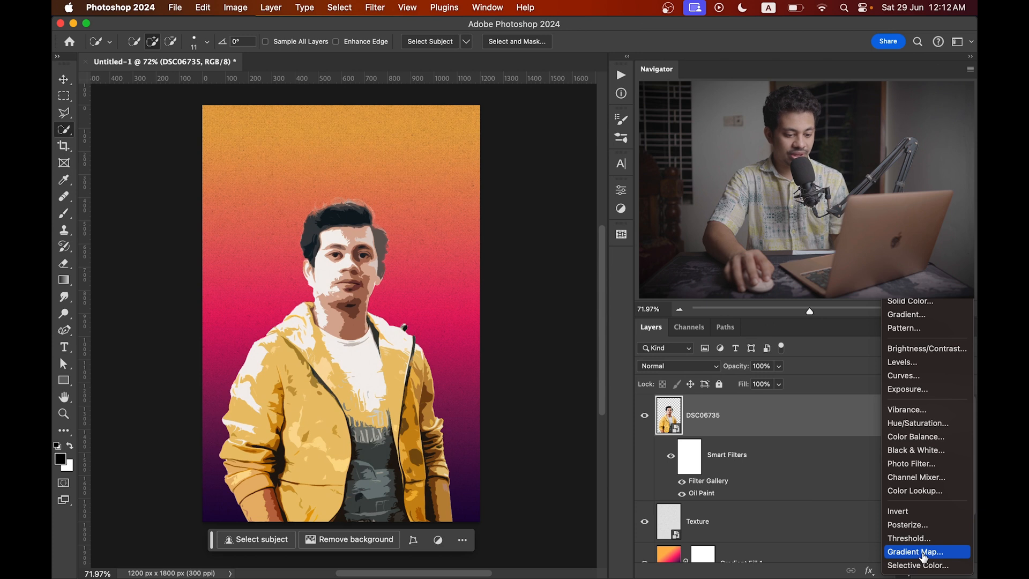
{"action": "left_click", "coordinate": [922, 552]}
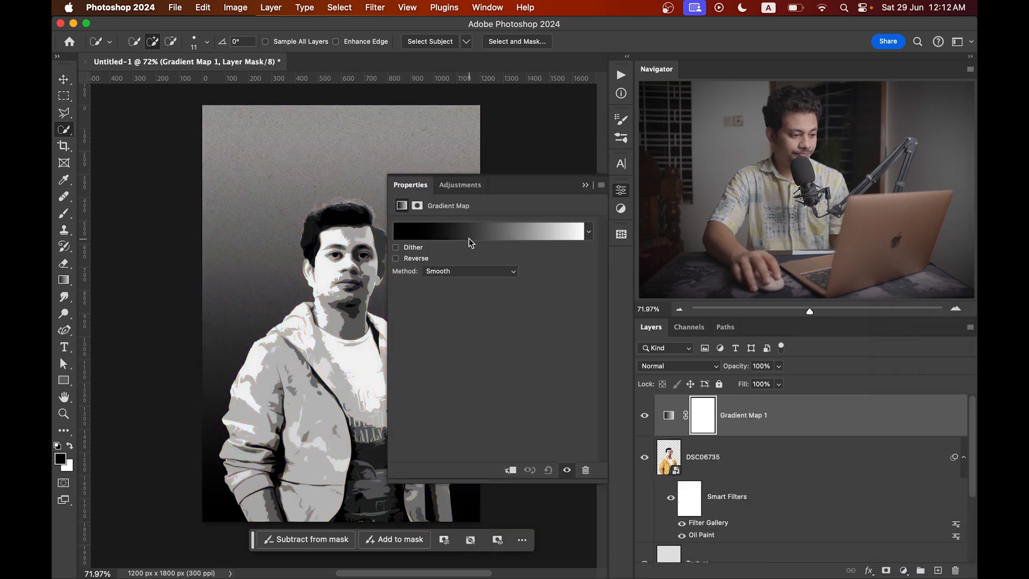
{"action": "left_click", "coordinate": [442, 236]}
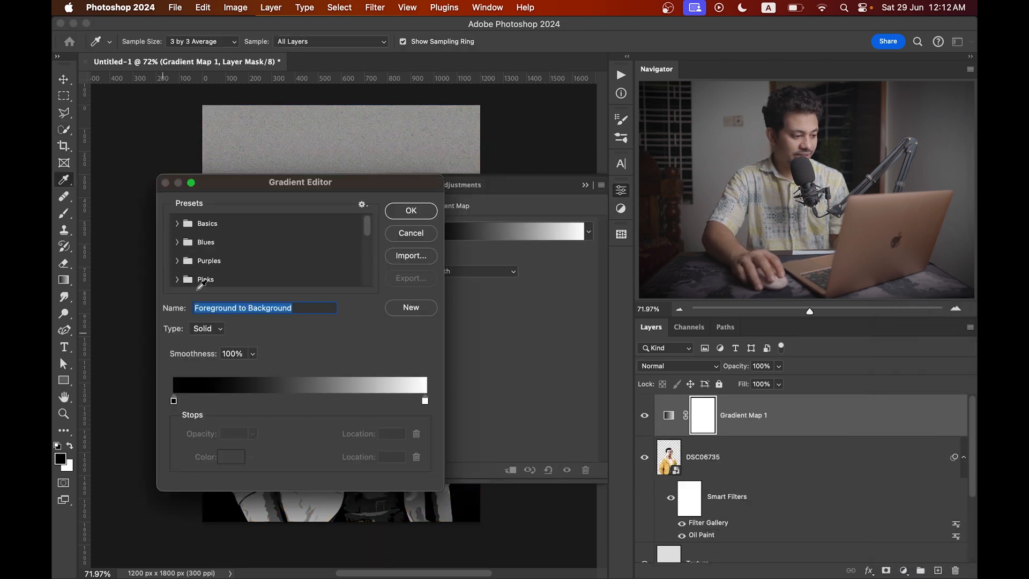
{"action": "scroll", "coordinate": [177, 274], "scroll_direction": "down", "scroll_amount": 5}
{"action": "left_click", "coordinate": [178, 277]}
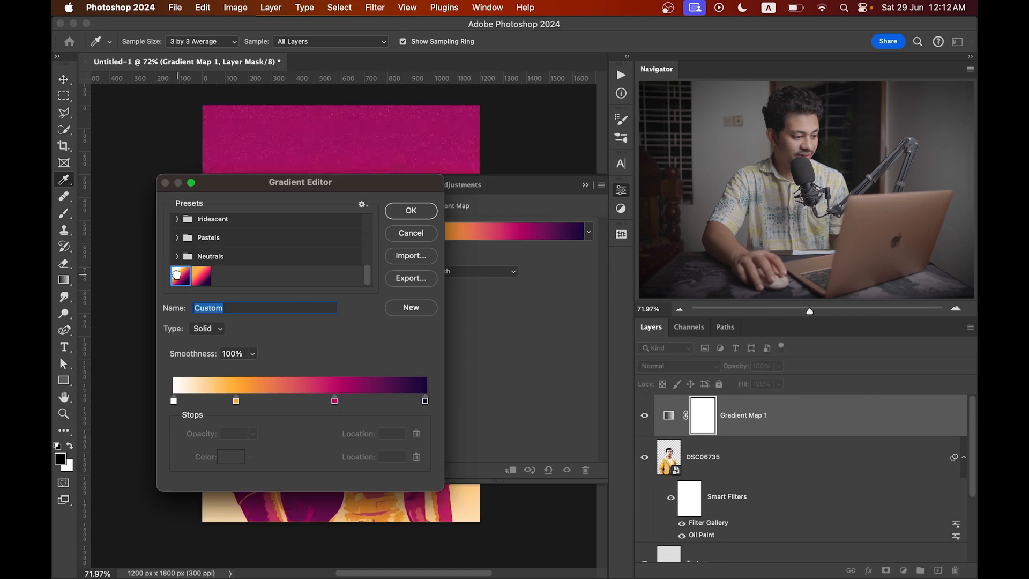
Examine the hex color of each of the gradient map's four stops, from white through orange and magenta to dark purple
{"action": "left_click", "coordinate": [173, 401]}
{"action": "left_click", "coordinate": [224, 460]}
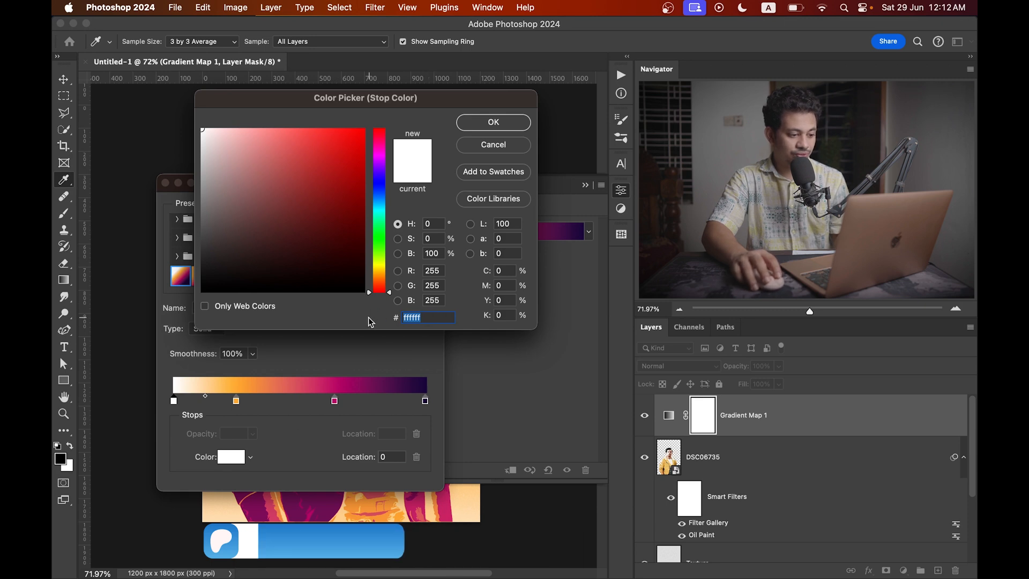
{"action": "left_click", "coordinate": [493, 123]}
{"action": "left_click", "coordinate": [235, 401]}
{"action": "key", "text": "Up"}
{"action": "left_click", "coordinate": [231, 457]}
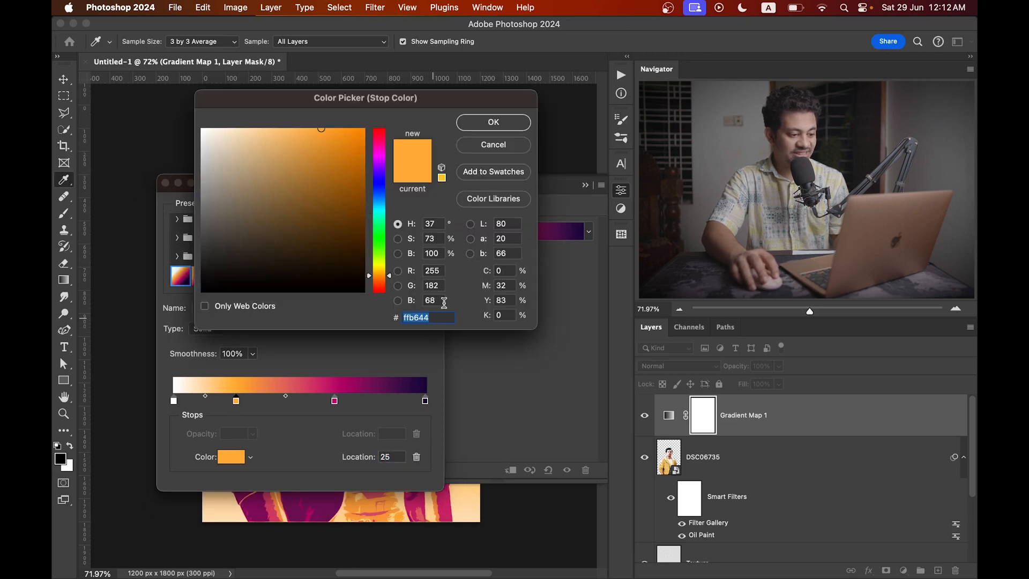
{"action": "left_click", "coordinate": [492, 133]}
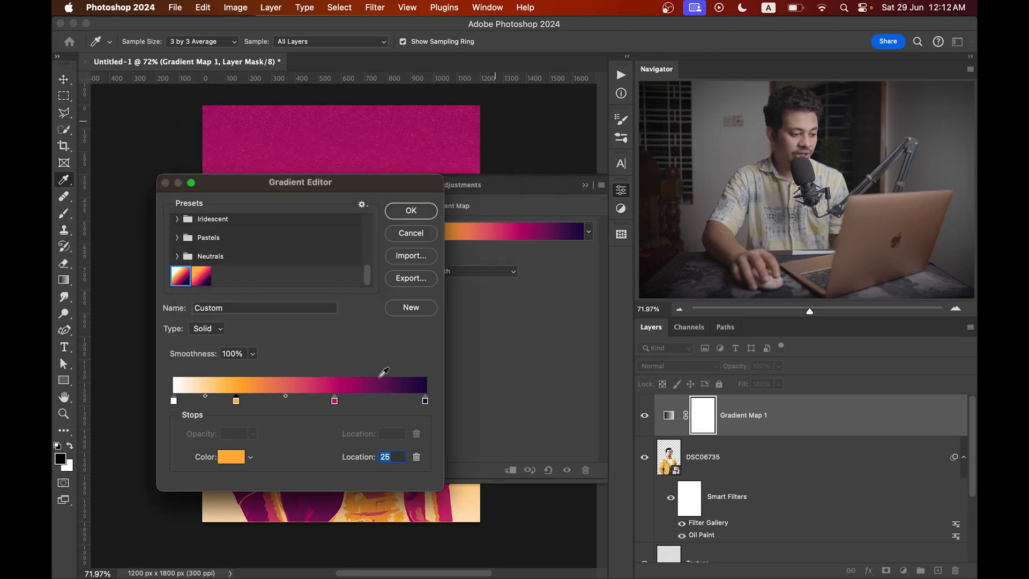
{"action": "left_click", "coordinate": [335, 401]}
{"action": "left_click", "coordinate": [231, 456]}
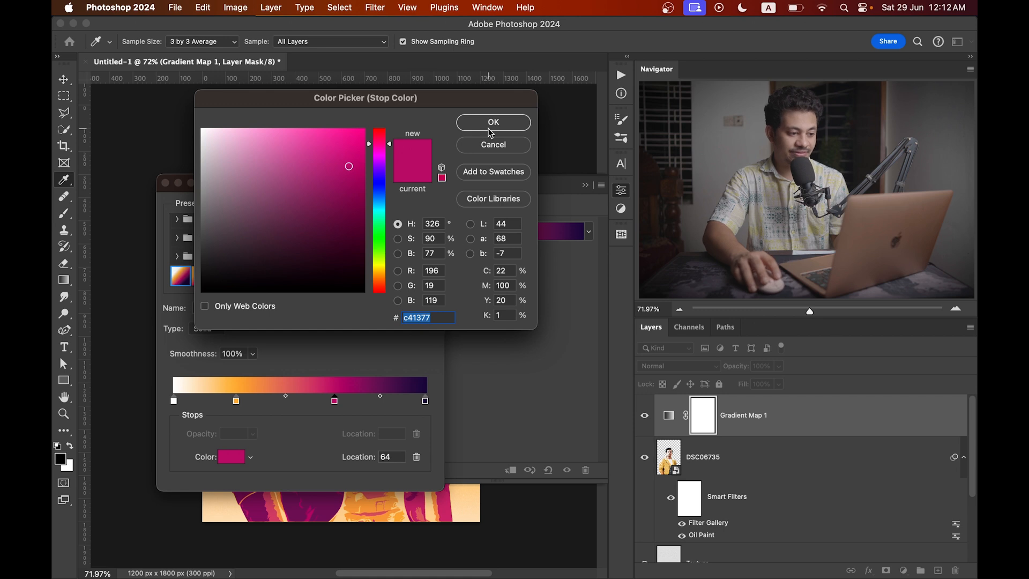
{"action": "key", "text": "Return"}
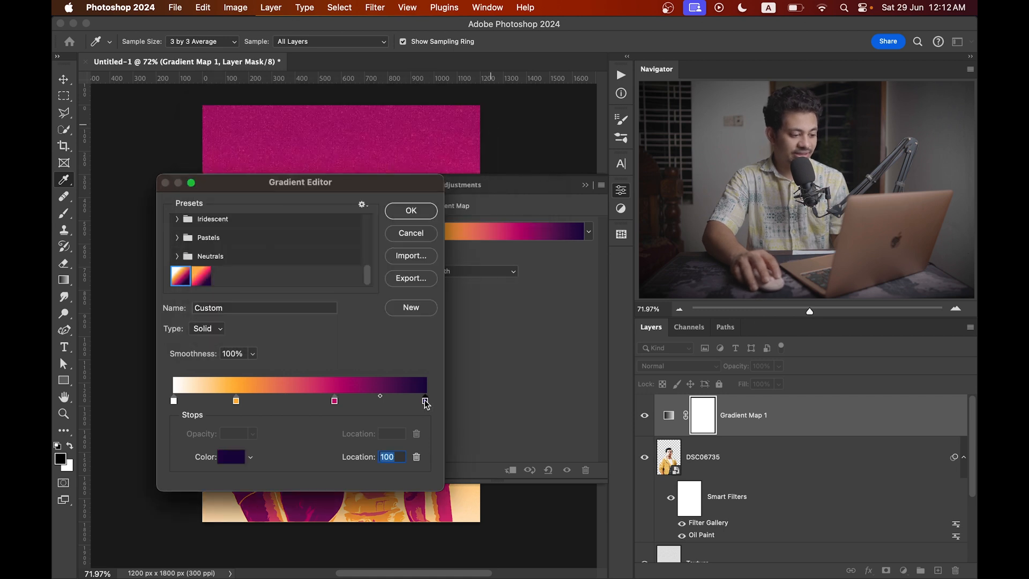
{"action": "left_click", "coordinate": [231, 457]}
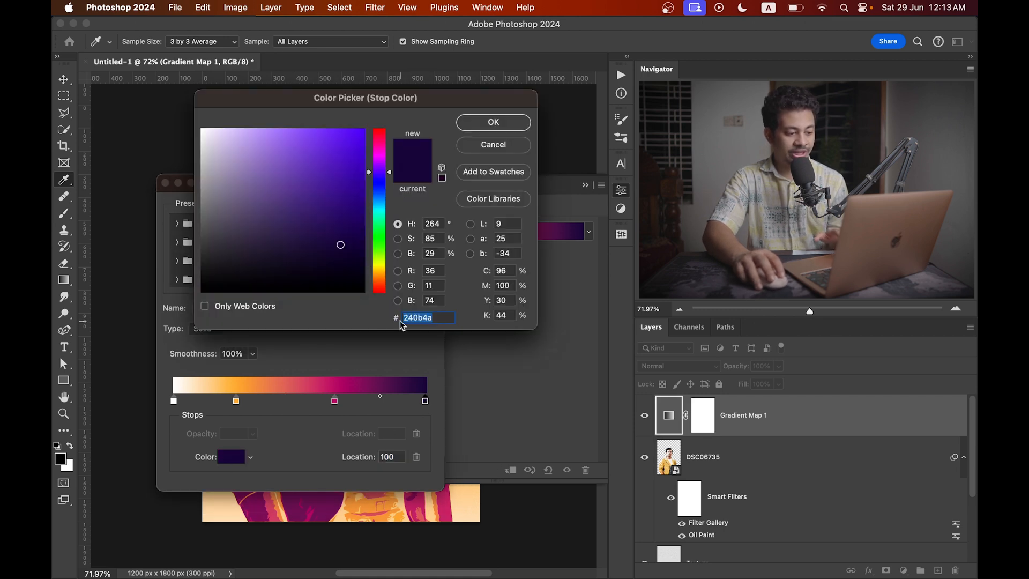
{"action": "left_click", "coordinate": [494, 125]}
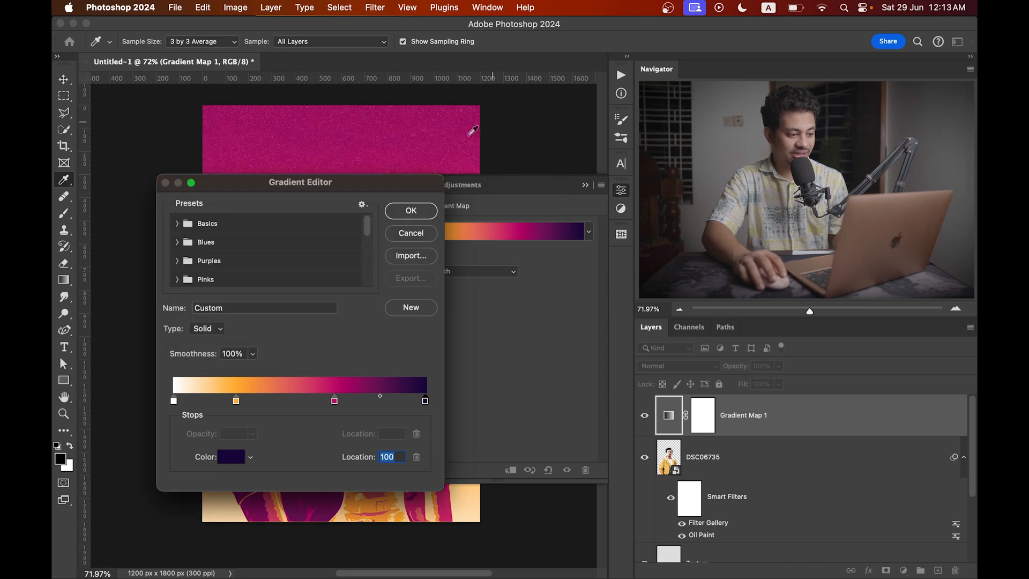
Accept the custom gradient and reverse the gradient map so dark purple maps to the shadows and white to the highlights
{"action": "left_click", "coordinate": [422, 211]}
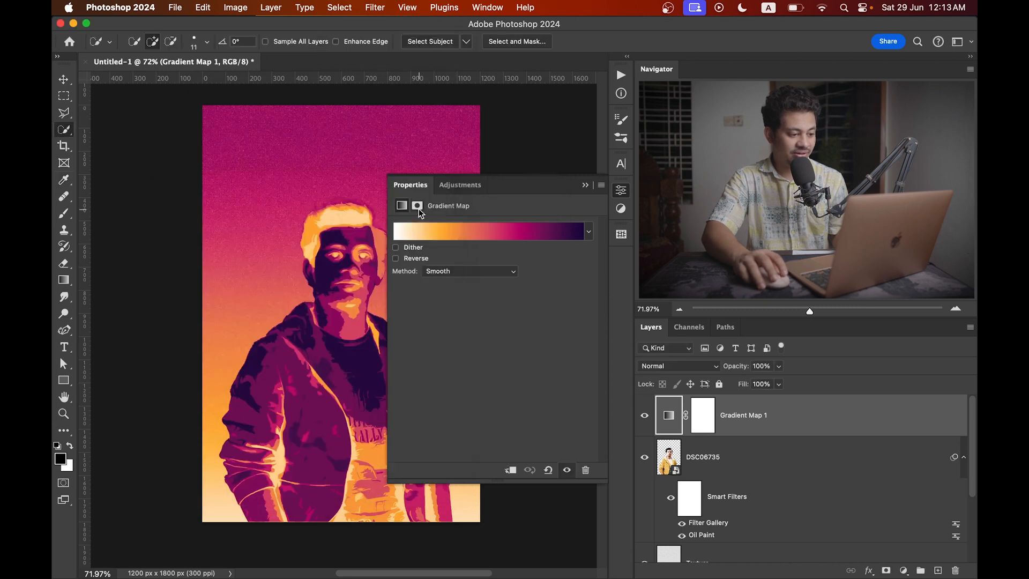
{"action": "left_click", "coordinate": [409, 262]}
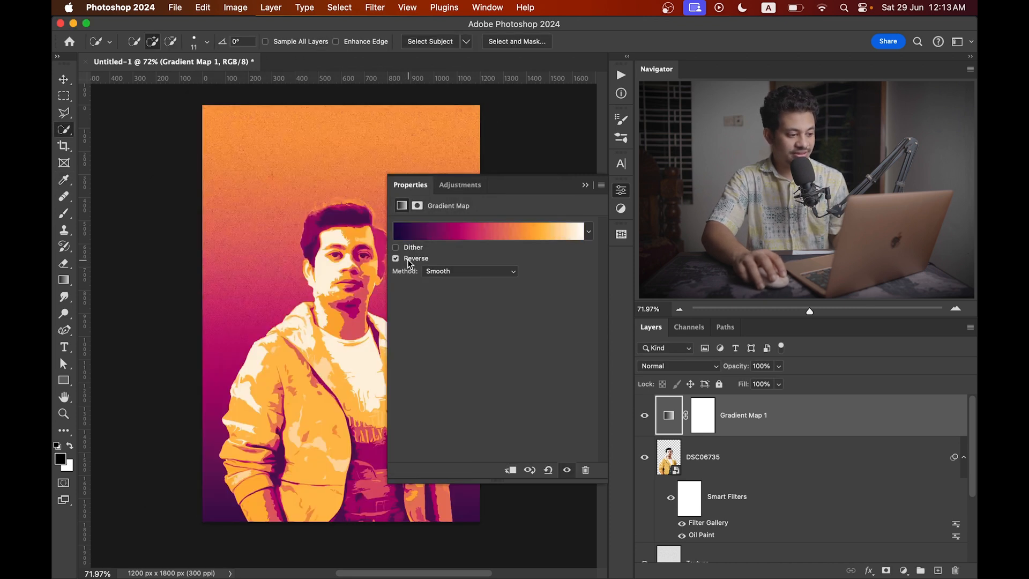
{"action": "left_click", "coordinate": [621, 190]}
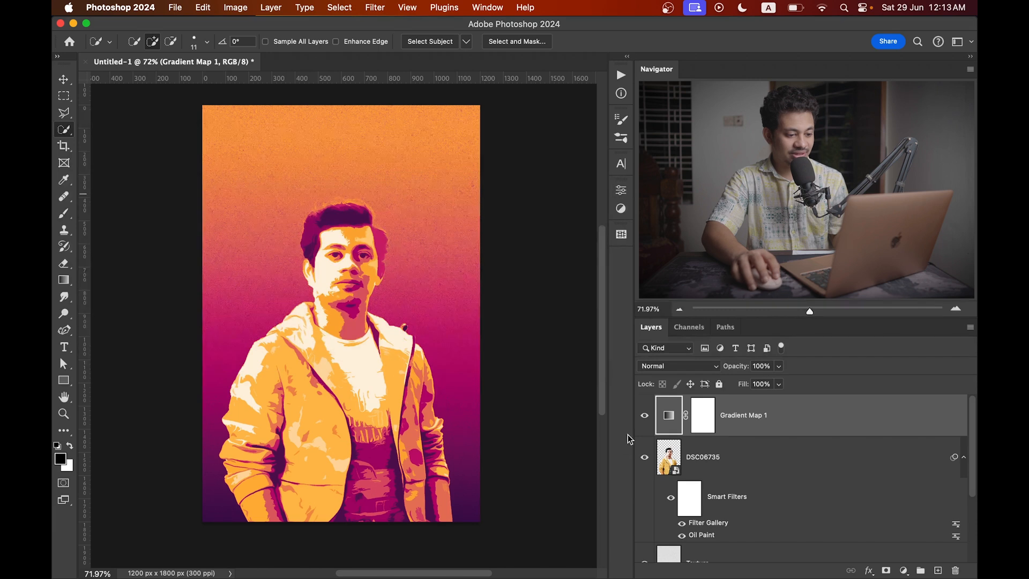
Set the Gradient Map layer's opacity to 75% and compare the poster with and without it
{"action": "left_click", "coordinate": [644, 416]}
{"action": "left_click", "coordinate": [644, 416]}
{"action": "left_click_drag", "start_coordinate": [728, 368], "coordinate": [707, 369]}
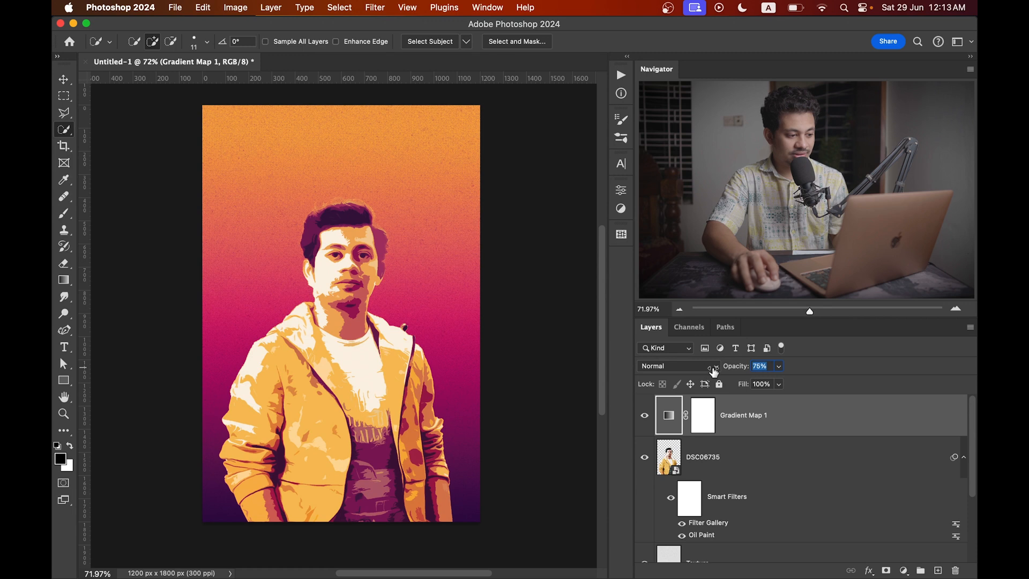
{"action": "left_click", "coordinate": [645, 417]}
{"action": "left_click", "coordinate": [645, 416]}
{"action": "left_click", "coordinate": [645, 417]}
{"action": "left_click", "coordinate": [645, 417]}
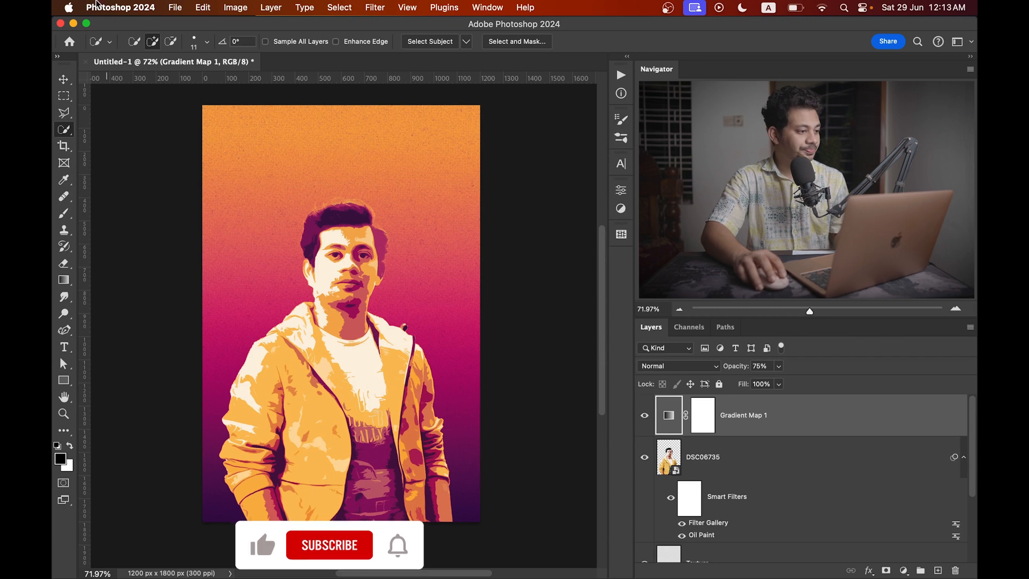
Place the white-paper-texture-background JPG as an embedded image above the gradient map and resize it to cover the whole canvas
{"action": "left_click", "coordinate": [173, 9]}
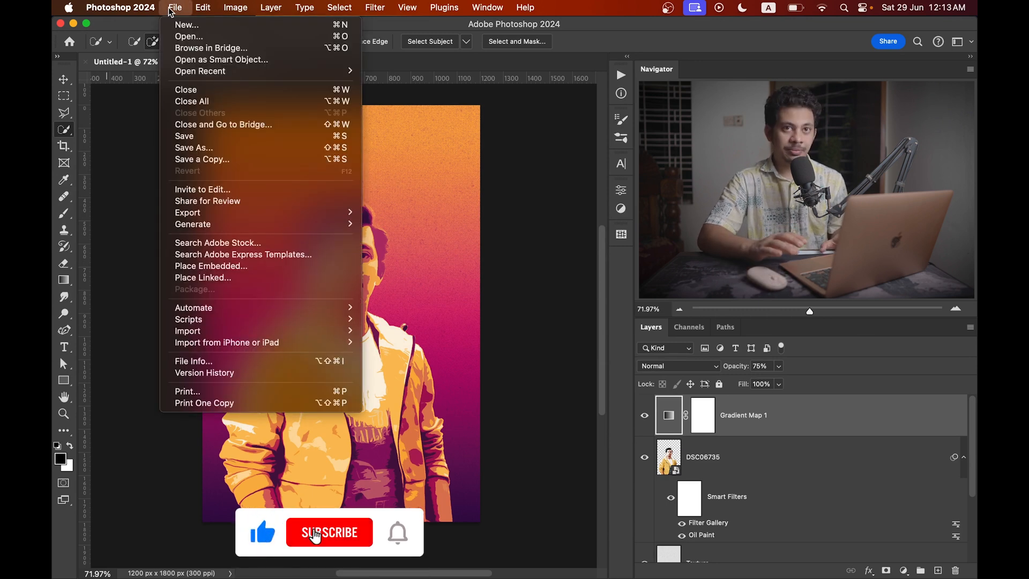
{"action": "left_click", "coordinate": [238, 270]}
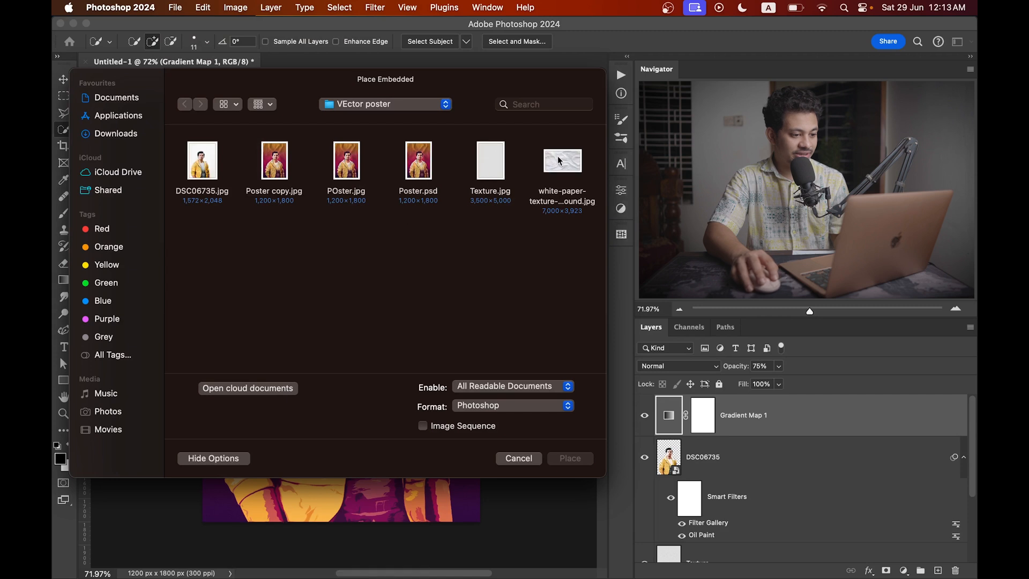
{"action": "left_click", "coordinate": [558, 155]}
{"action": "double_click", "coordinate": [559, 156]}
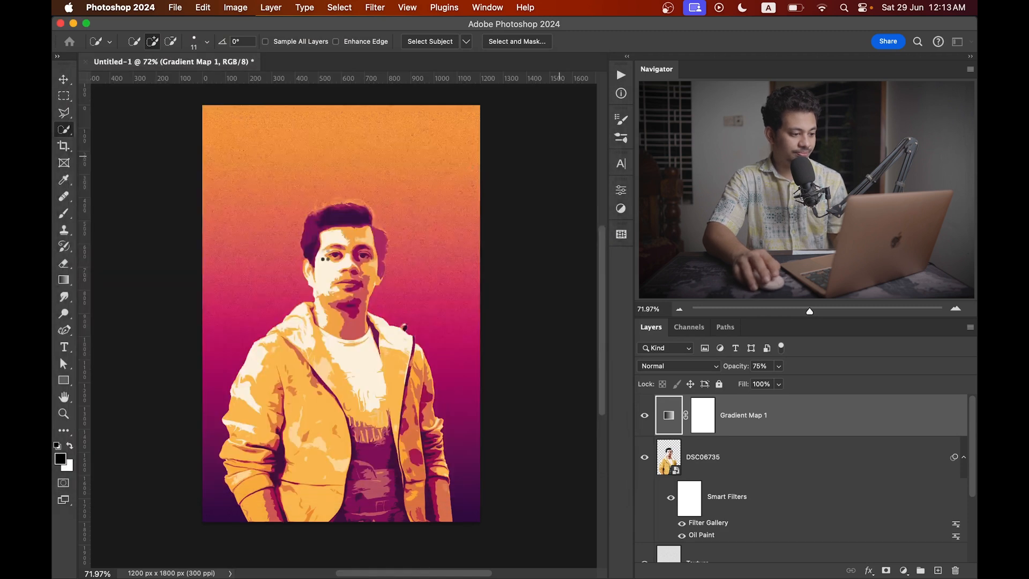
{"action": "left_click_drag", "start_coordinate": [403, 193], "coordinate": [196, 183]}
{"action": "left_click_drag", "start_coordinate": [415, 179], "coordinate": [508, 92]}
{"action": "left_click_drag", "start_coordinate": [447, 197], "coordinate": [445, 198]}
{"action": "key", "text": "Return"}
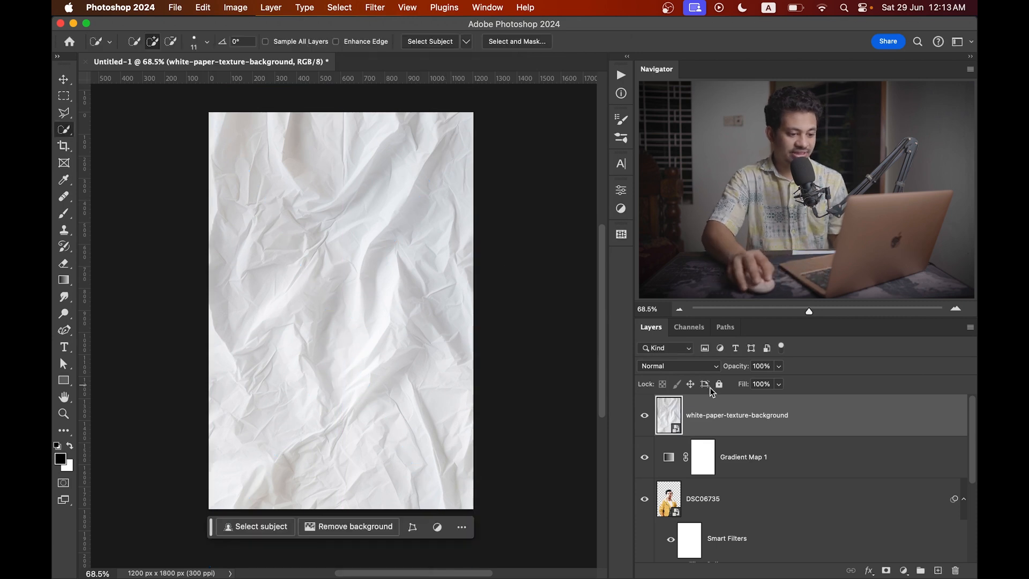
Set the crumpled paper layer's blend mode to Multiply and compare the poster with and without it
{"action": "left_click", "coordinate": [705, 368]}
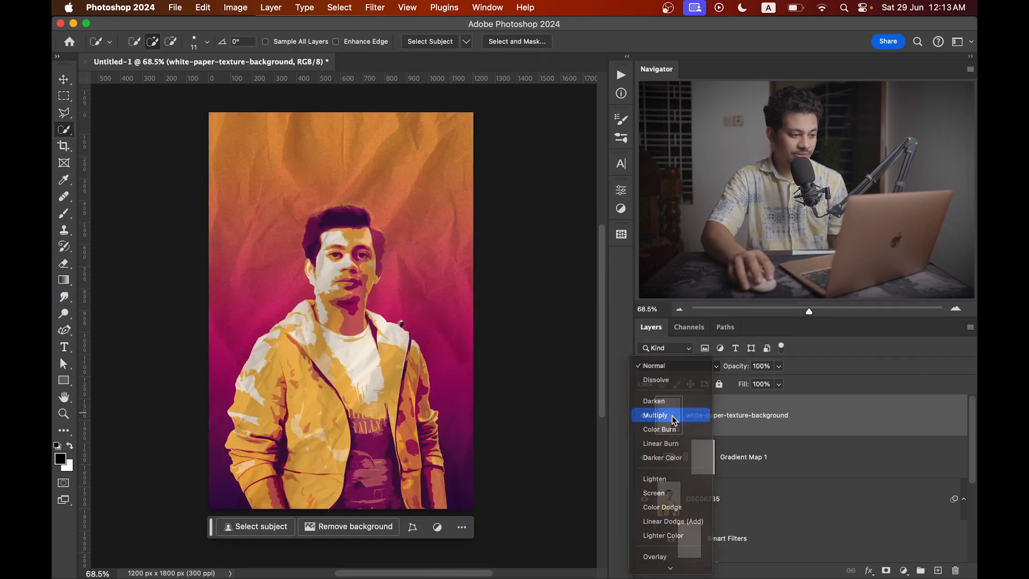
{"action": "left_click", "coordinate": [684, 416]}
{"action": "left_click", "coordinate": [644, 416]}
{"action": "left_click", "coordinate": [644, 415]}
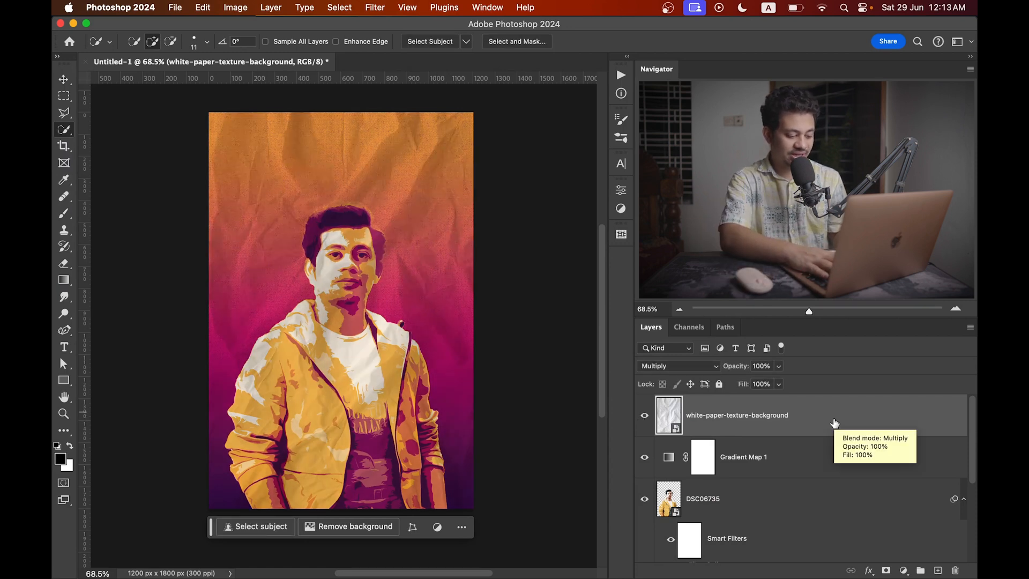
Duplicate the crumpled paper layer, set the copy's opacity to 60% and compare the poster with and without the copy
{"action": "key", "text": "super+j"}
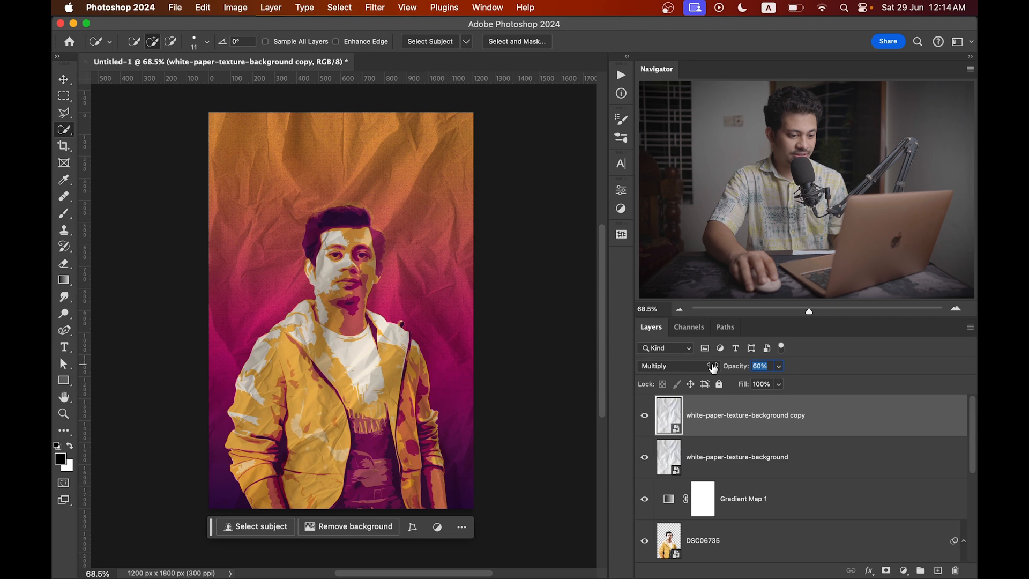
{"action": "left_click", "coordinate": [645, 415]}
{"action": "left_click", "coordinate": [644, 415]}
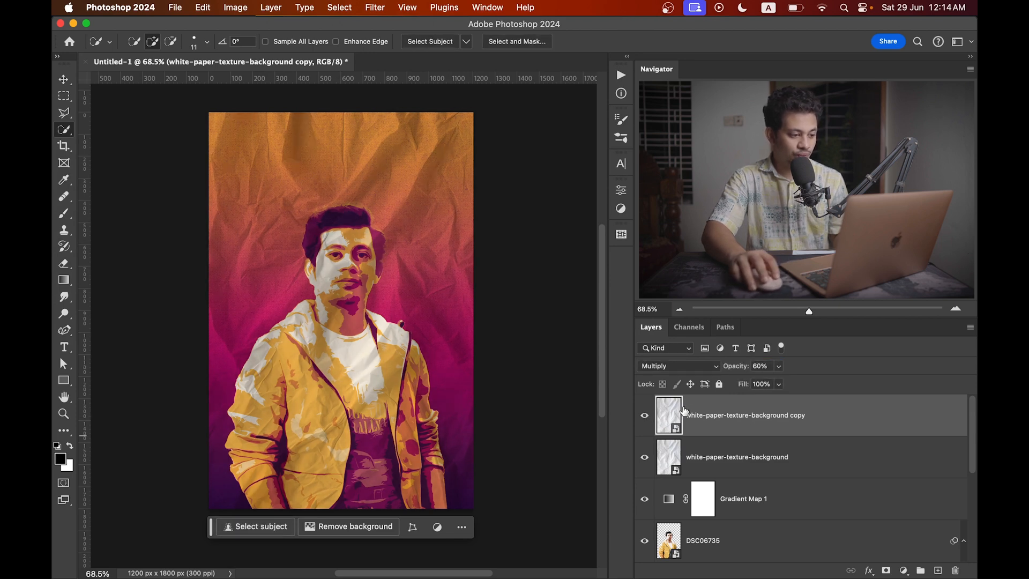
Add a layer mask to the crumpled paper copy and paint over the face, chest and jacket with a soft black brush at 79% opacity
{"action": "left_click", "coordinate": [885, 570]}
{"action": "key", "text": "b"}
{"action": "left_click_drag", "start_coordinate": [394, 295], "coordinate": [320, 295]}
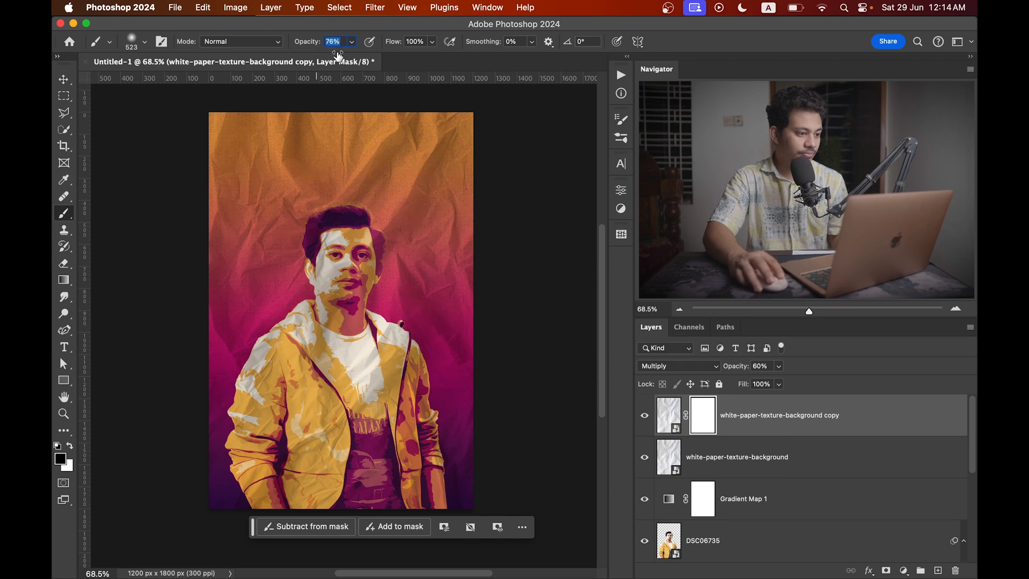
{"action": "left_click_drag", "start_coordinate": [319, 300], "coordinate": [307, 298]}
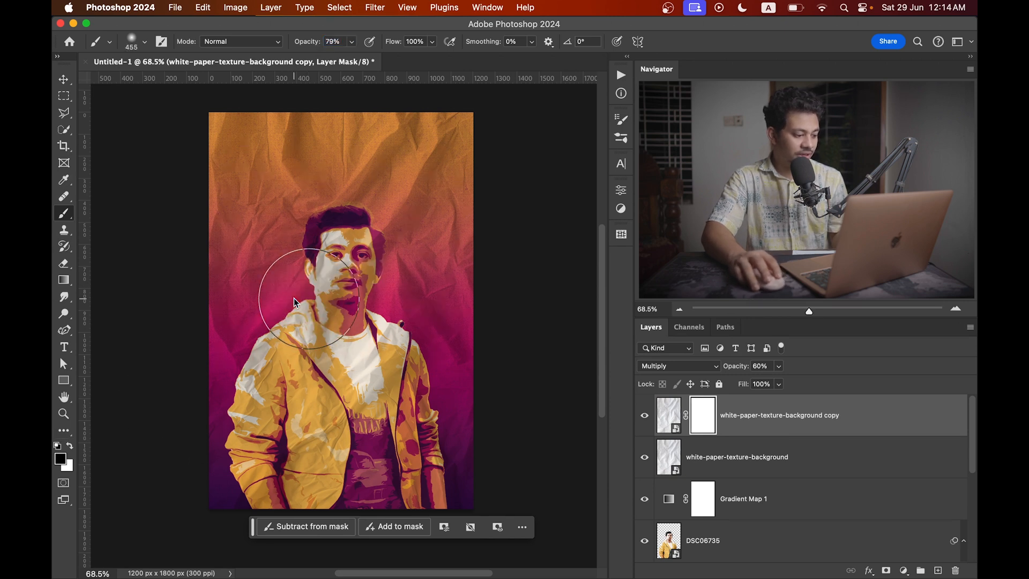
{"action": "left_click_drag", "start_coordinate": [366, 265], "coordinate": [346, 265]}
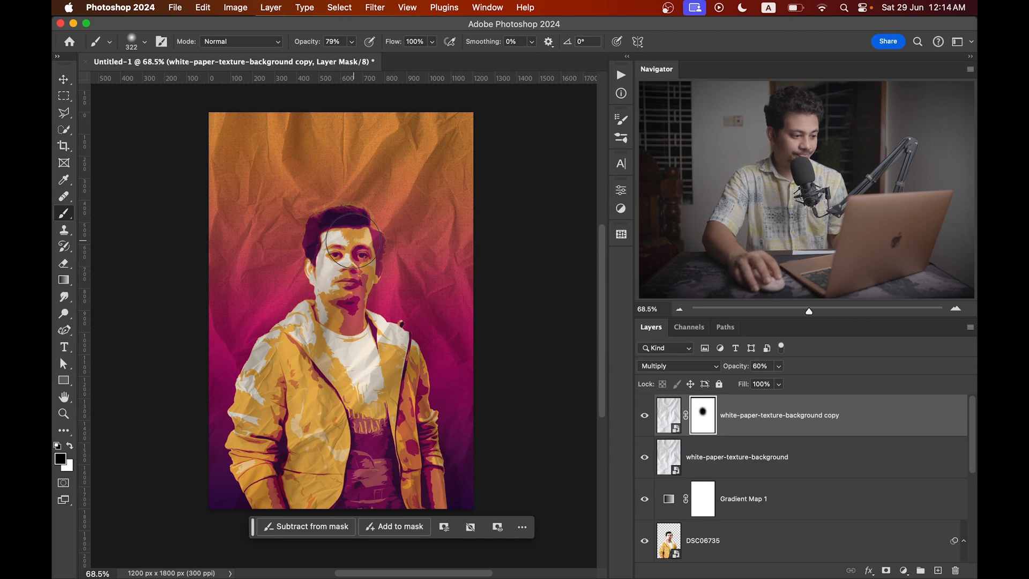
{"action": "mouse_move", "coordinate": [326, 324]}
{"action": "left_mouse_down"}
{"action": "mouse_move", "coordinate": [332, 309]}
{"action": "mouse_move", "coordinate": [324, 326]}
{"action": "mouse_move", "coordinate": [341, 342]}
{"action": "left_mouse_up"}
{"action": "left_click_drag", "start_coordinate": [284, 358], "coordinate": [252, 418]}
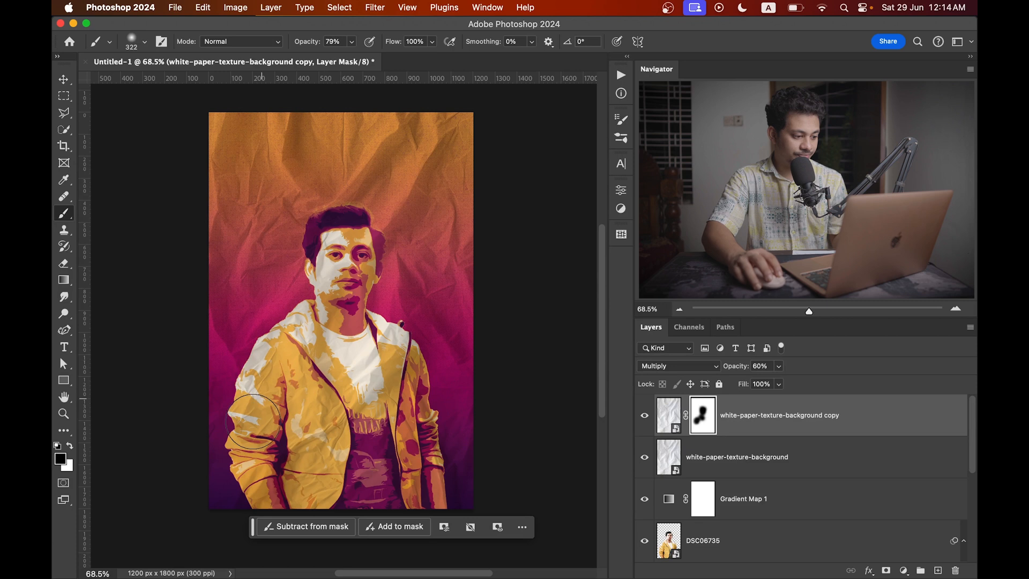
{"action": "mouse_move", "coordinate": [318, 435]}
{"action": "left_mouse_down"}
{"action": "mouse_move", "coordinate": [353, 362]}
{"action": "mouse_move", "coordinate": [391, 359]}
{"action": "mouse_move", "coordinate": [352, 338]}
{"action": "left_mouse_up"}
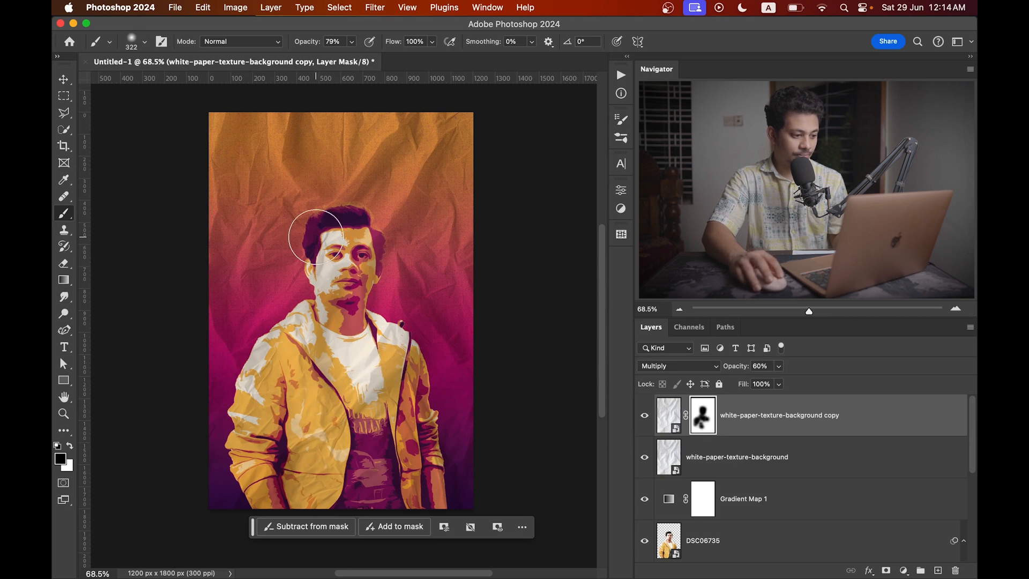
Compare the poster with and without the masked crumpled paper copy, leaving the layer shown
{"action": "left_click", "coordinate": [644, 416]}
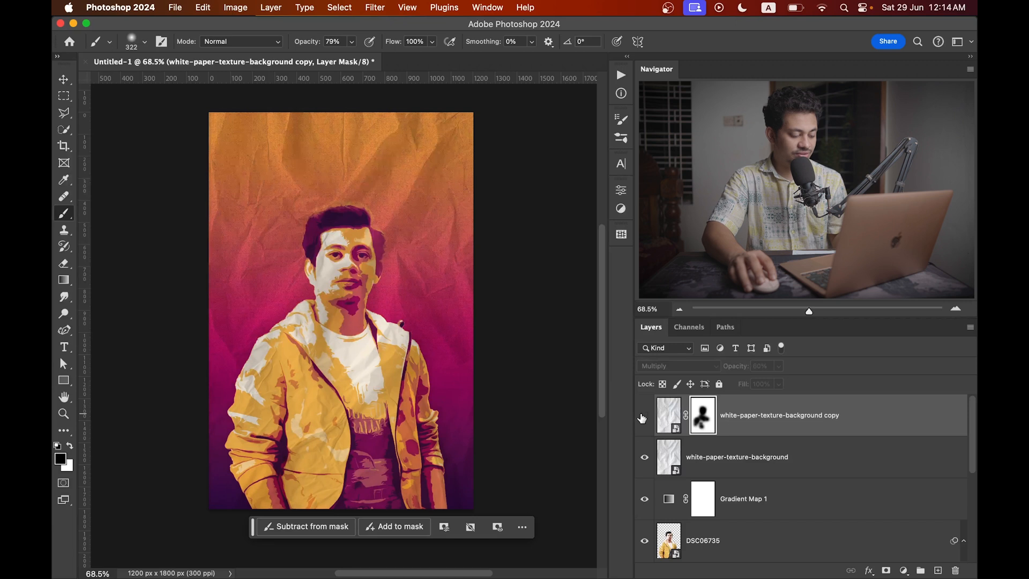
{"action": "left_click", "coordinate": [644, 416]}
{"action": "left_click", "coordinate": [644, 415]}
{"action": "left_click", "coordinate": [644, 416]}
{"action": "left_click", "coordinate": [643, 415]}
{"action": "left_click", "coordinate": [644, 416]}
Apply a Levels smart filter to the DSC06735 portrait layer with the midtone input at 0.75 and the white input at 243
{"action": "scroll", "coordinate": [725, 450], "scroll_direction": "down", "scroll_amount": 5}
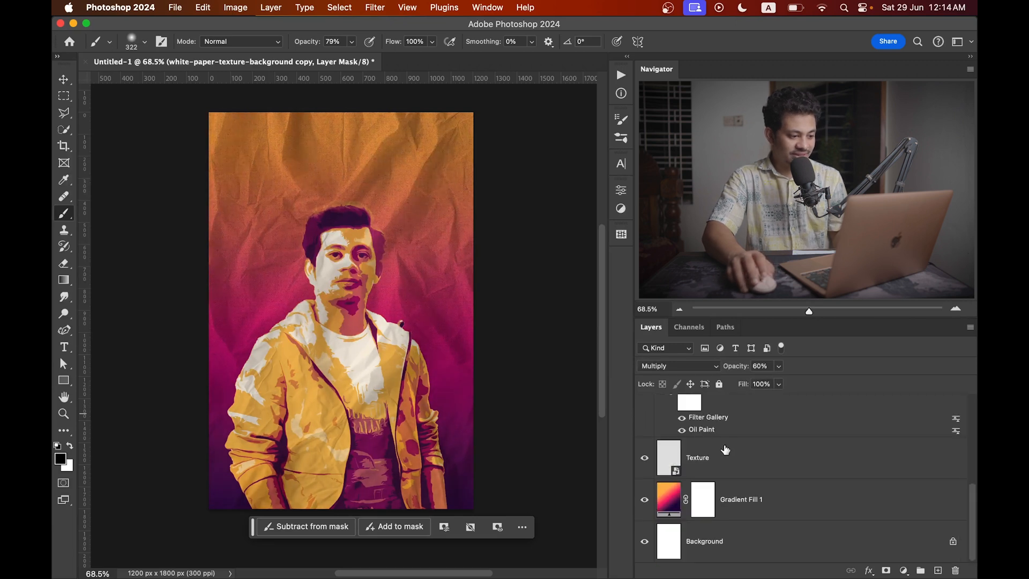
{"action": "scroll", "coordinate": [725, 449], "scroll_direction": "up", "scroll_amount": 5}
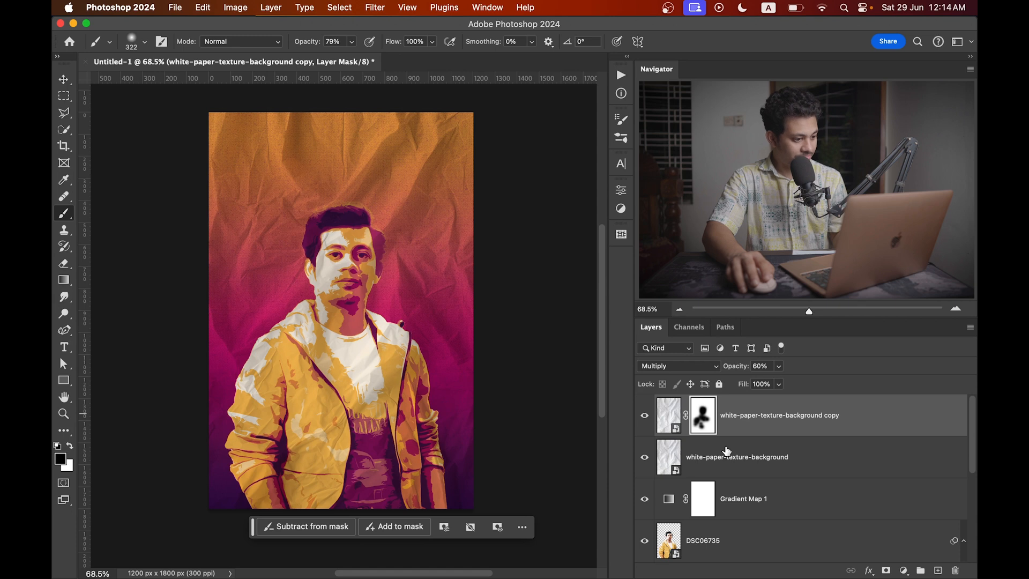
{"action": "scroll", "coordinate": [726, 450], "scroll_direction": "down", "scroll_amount": 3}
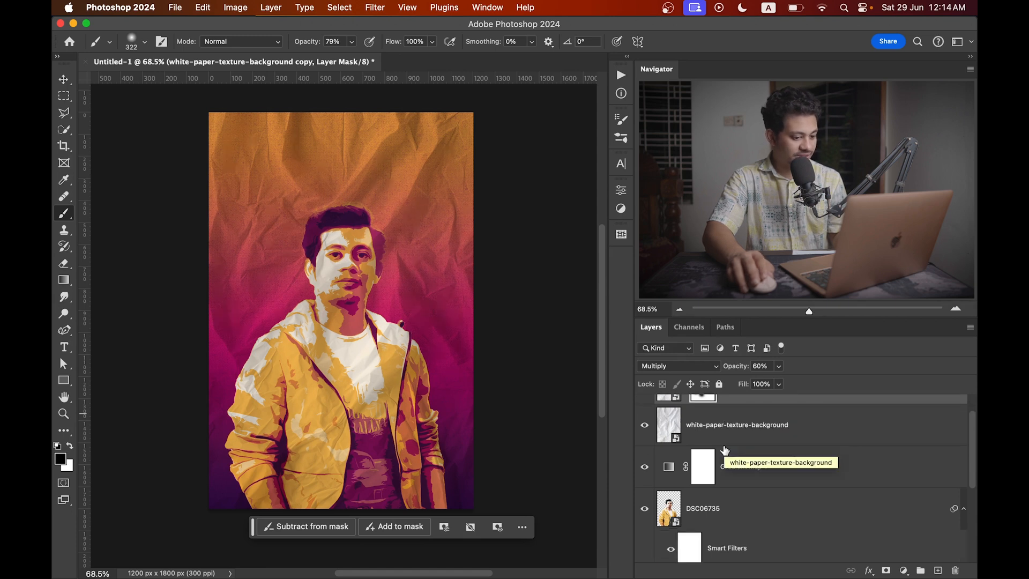
{"action": "left_click", "coordinate": [775, 495]}
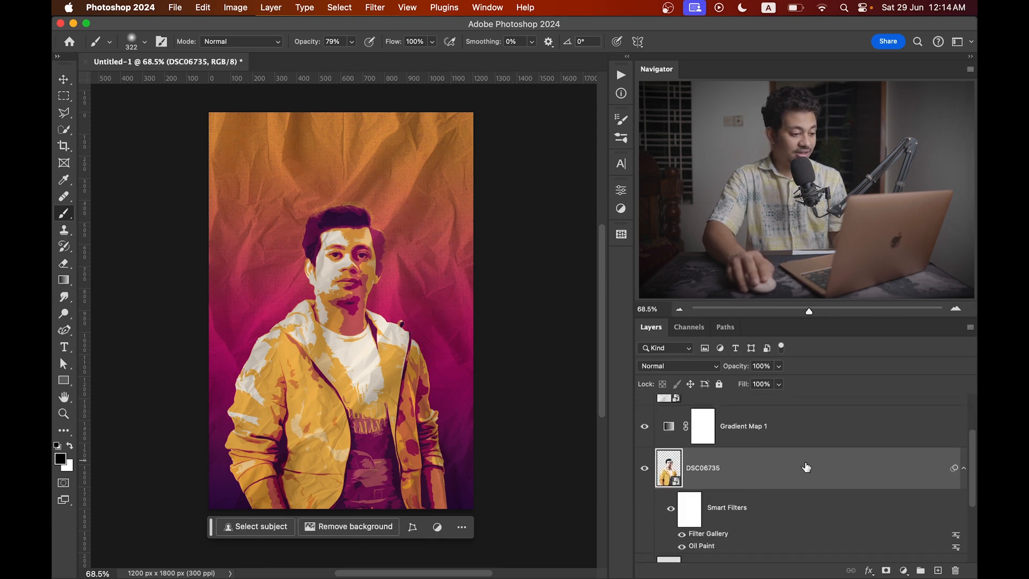
{"action": "scroll", "coordinate": [802, 468], "scroll_direction": "down", "scroll_amount": 1}
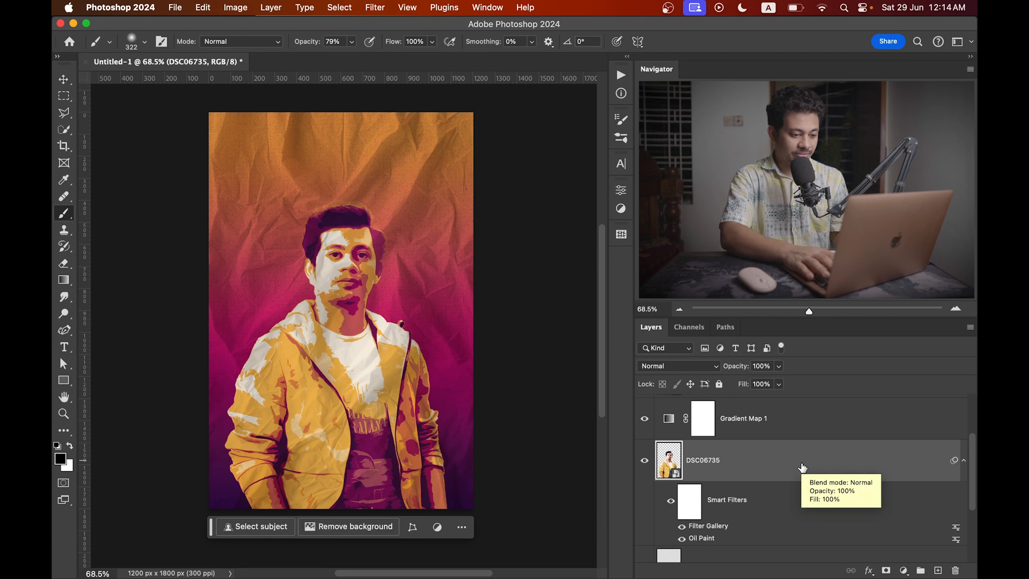
{"action": "key", "text": "super+l"}
{"action": "left_click_drag", "start_coordinate": [531, 128], "coordinate": [498, 329]}
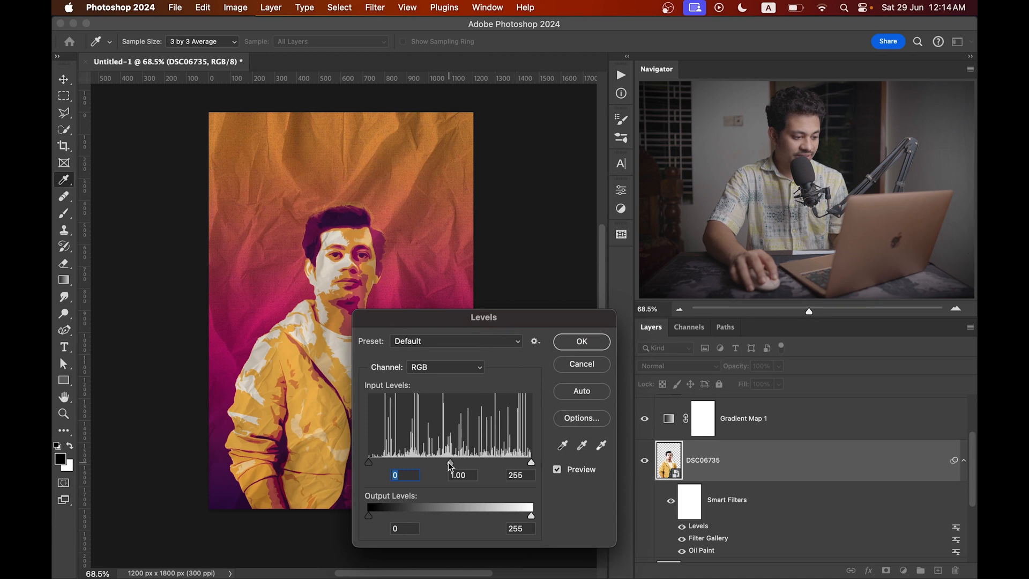
{"action": "left_click_drag", "start_coordinate": [453, 465], "coordinate": [458, 467]}
{"action": "mouse_move", "coordinate": [531, 461]}
{"action": "left_mouse_down"}
{"action": "mouse_move", "coordinate": [505, 463]}
{"action": "mouse_move", "coordinate": [532, 469]}
{"action": "mouse_move", "coordinate": [523, 463]}
{"action": "left_mouse_up"}
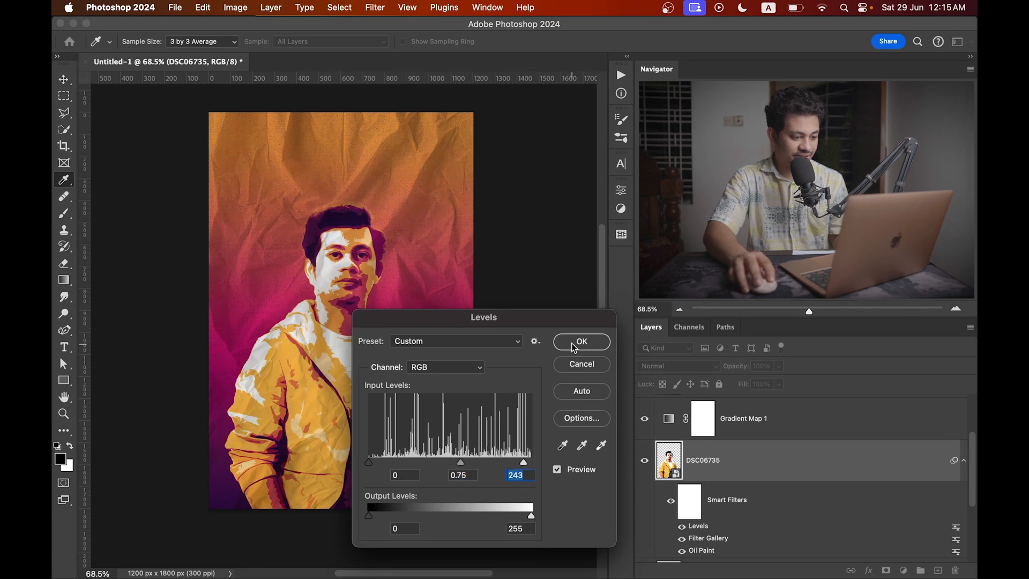
{"action": "left_click", "coordinate": [571, 341]}
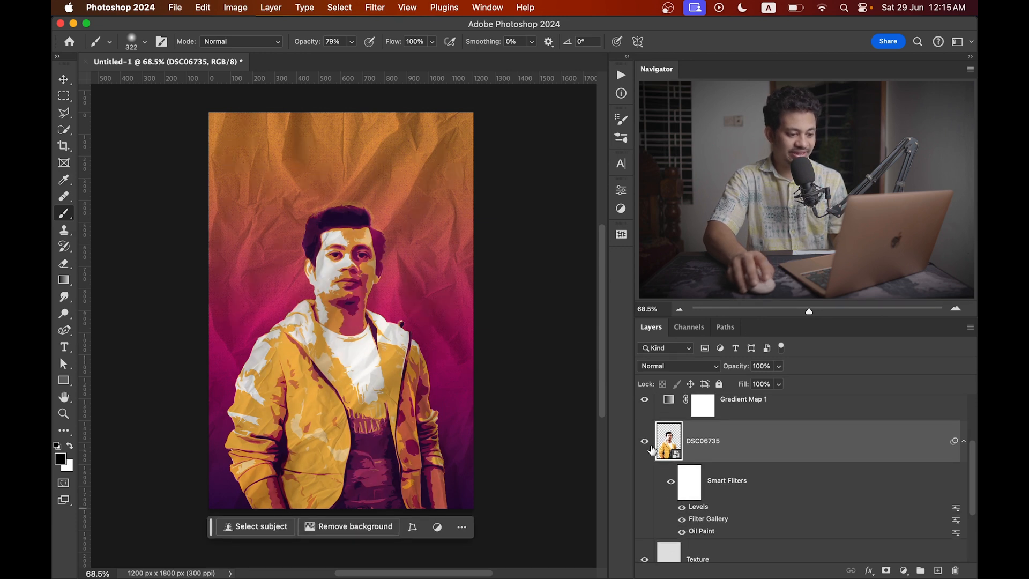
{"action": "scroll", "coordinate": [656, 452], "scroll_direction": "up", "scroll_amount": 3}
{"action": "scroll", "coordinate": [657, 452], "scroll_direction": "down", "scroll_amount": 1}
{"action": "scroll", "coordinate": [487, 422], "scroll_direction": "down", "scroll_amount": 2}
{"action": "scroll", "coordinate": [487, 423], "scroll_direction": "up", "scroll_amount": 5}
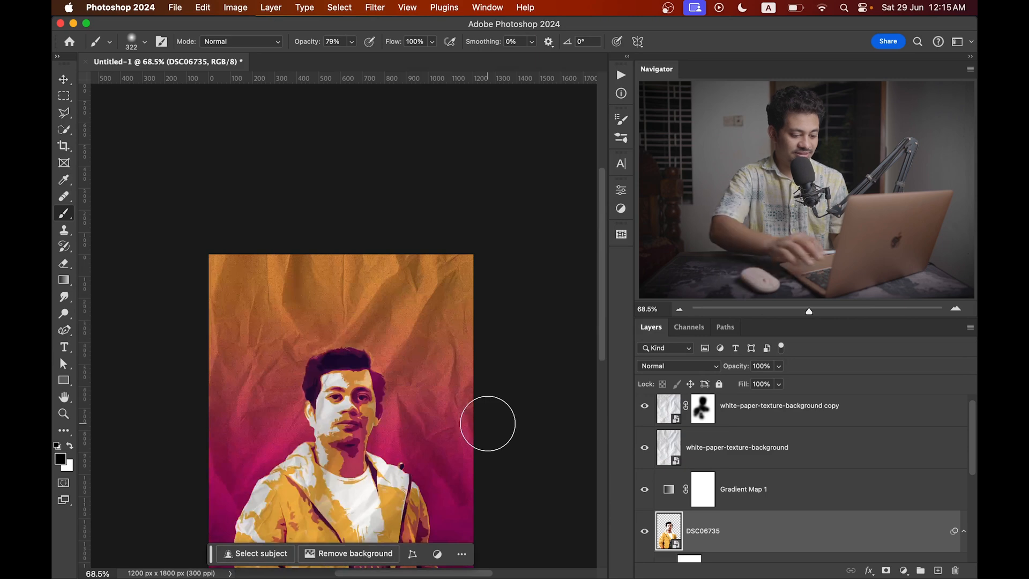
{"action": "key", "text": "super+0"}
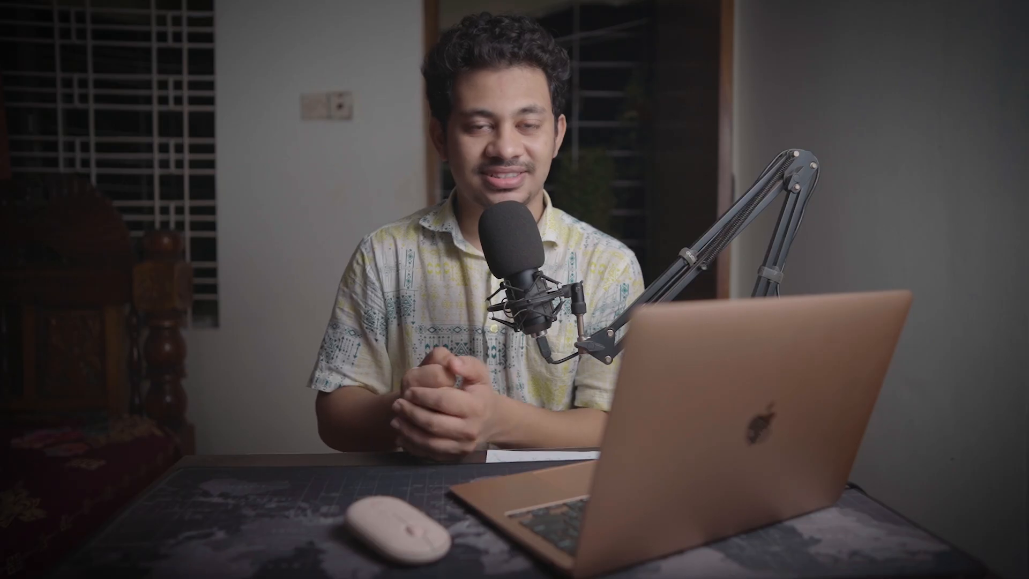